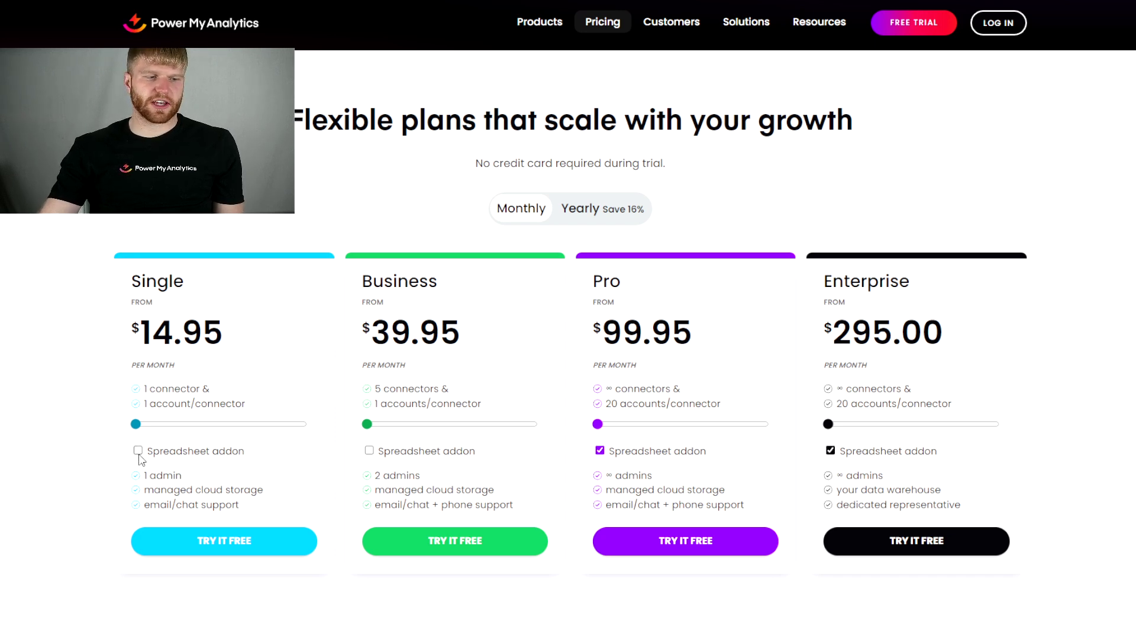
Tick the Spreadsheet addon on the Single ($64.90) and Business ($89.90) pricing cards
left_click(238, 456)
left_click(369, 451)
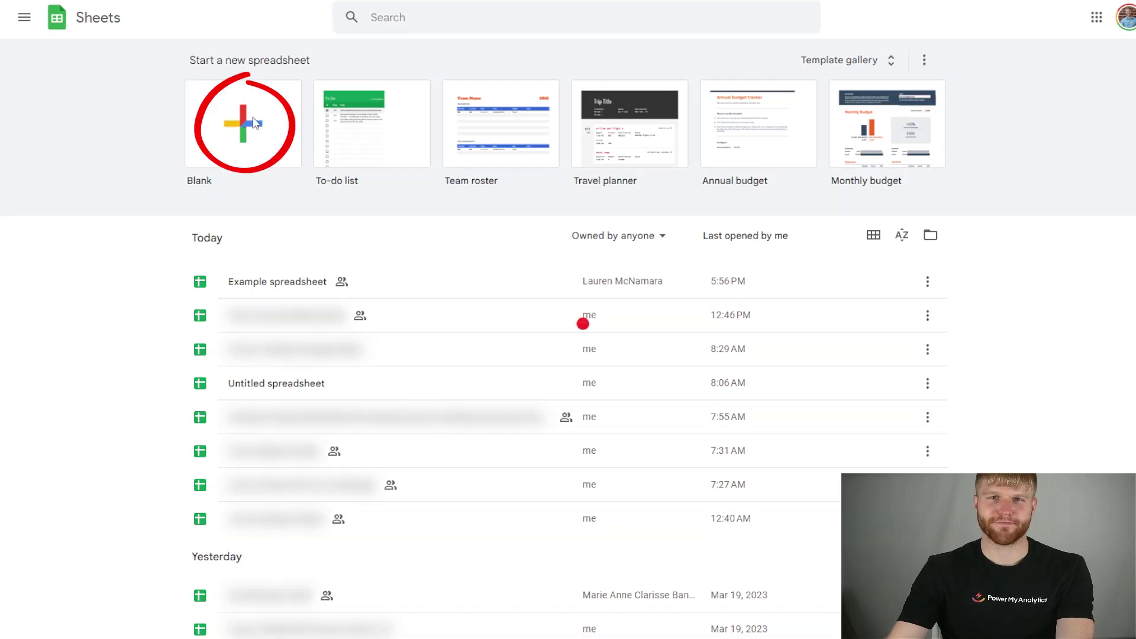
Create a blank spreadsheet and open the add-on marketplace from Extensions > Add-ons
left_click(245, 127)
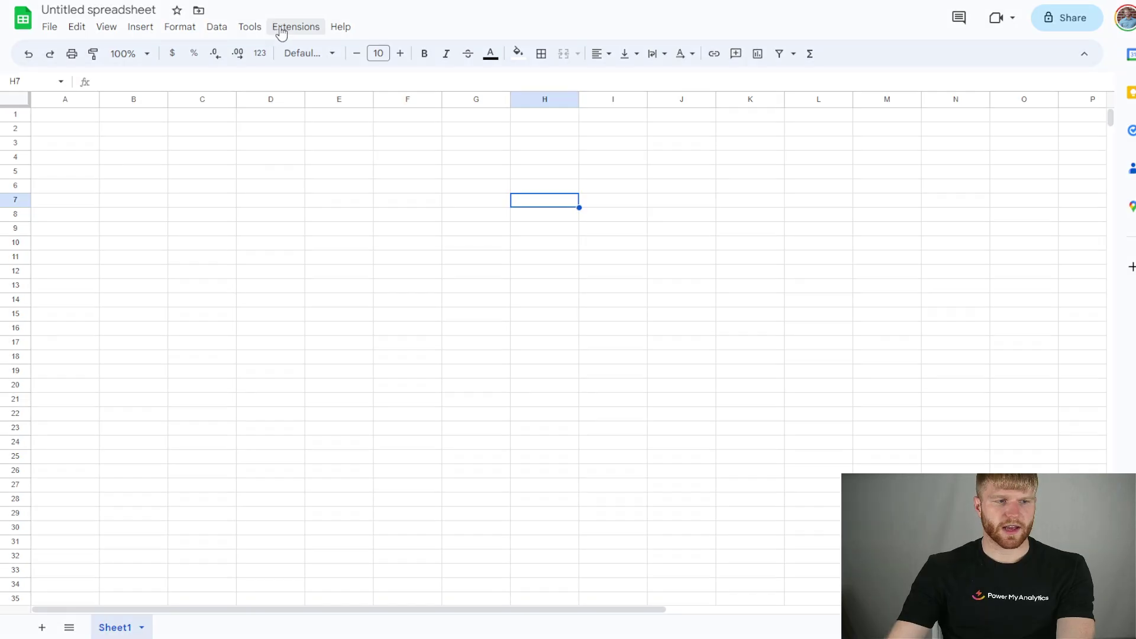
left_click(281, 30)
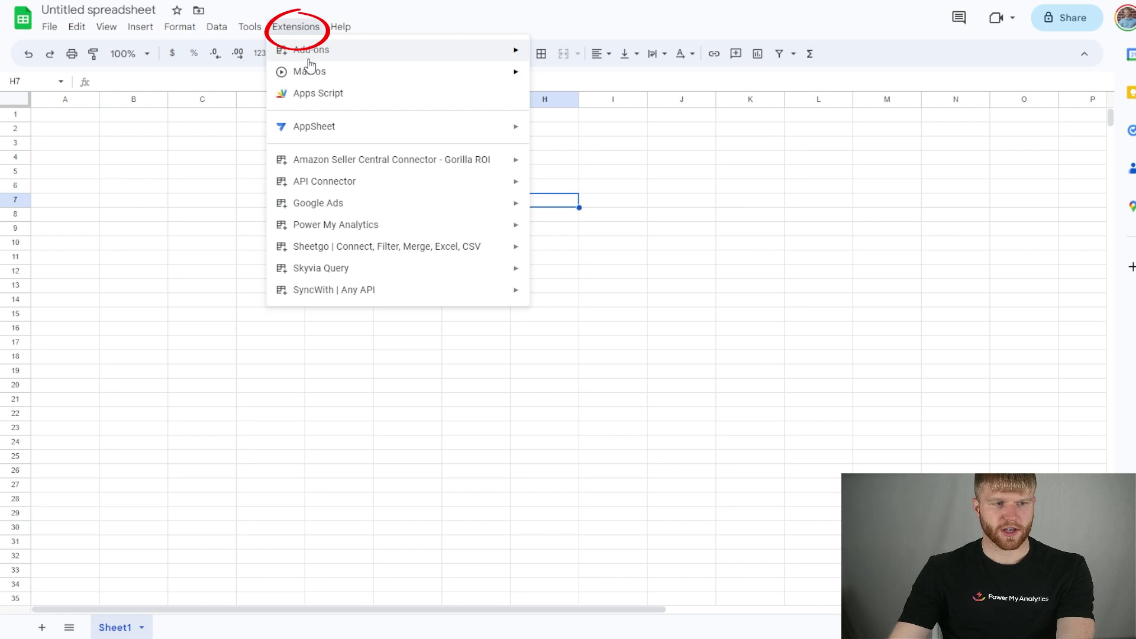
mouse_move(326, 59)
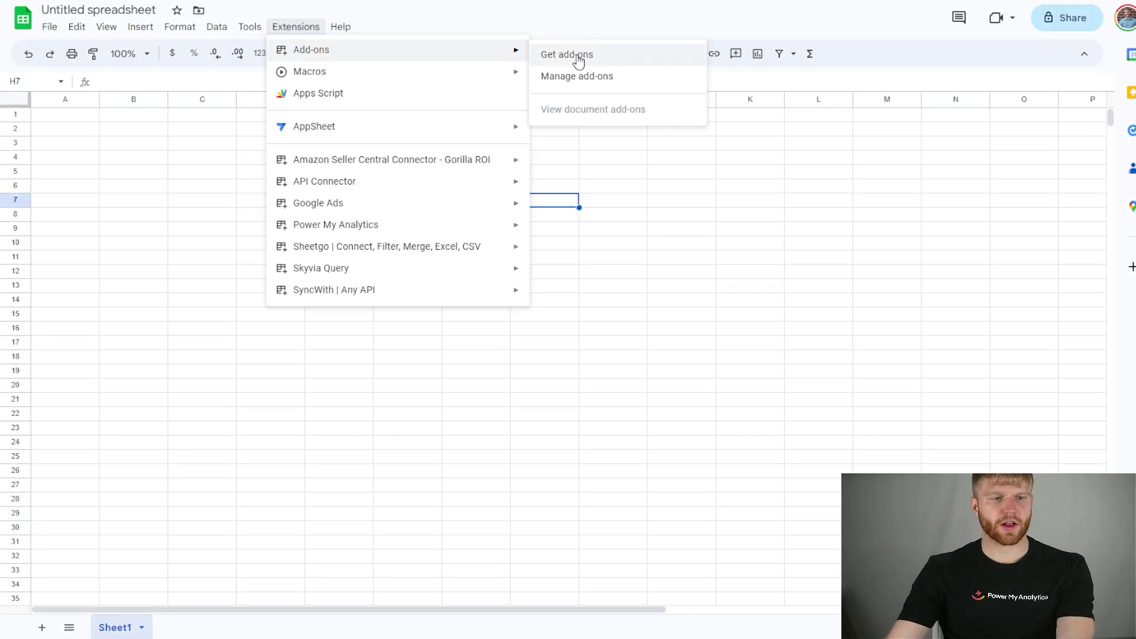
left_click(579, 59)
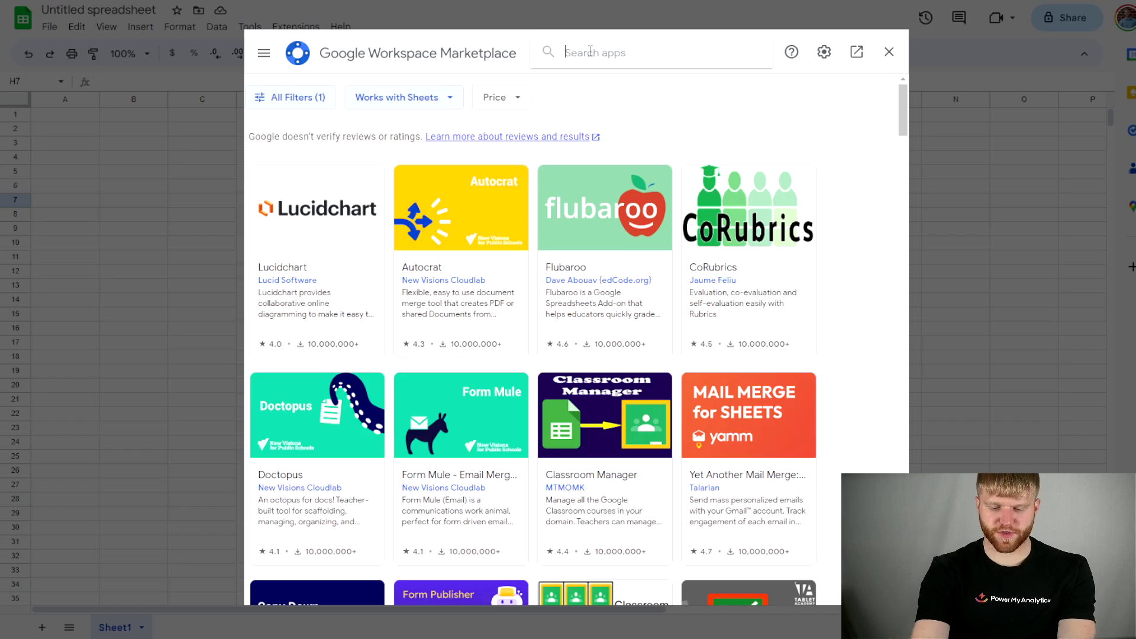
Search for Power My Analytics and install it, granting the requested permissions
left_click(590, 51)
type("power")
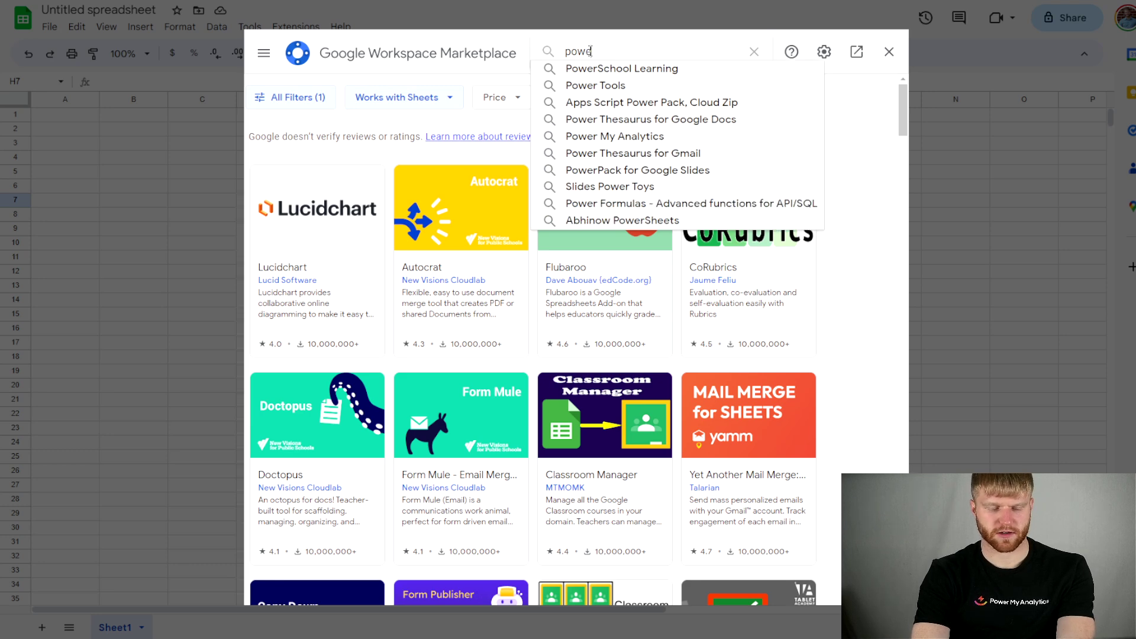
left_click(615, 136)
left_click(340, 282)
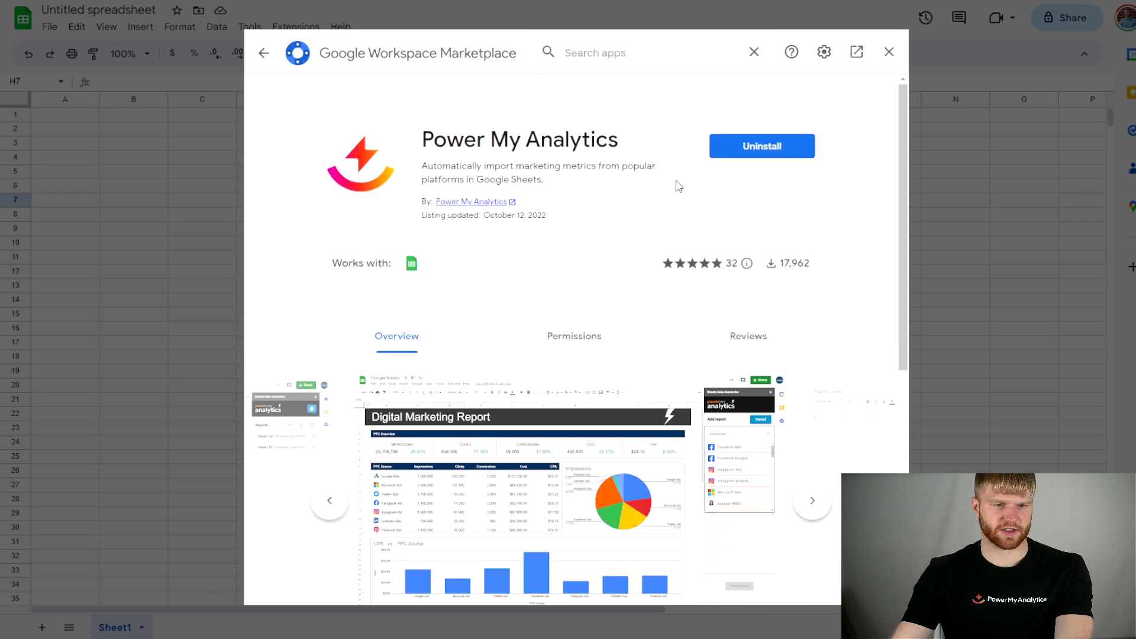
left_click(762, 147)
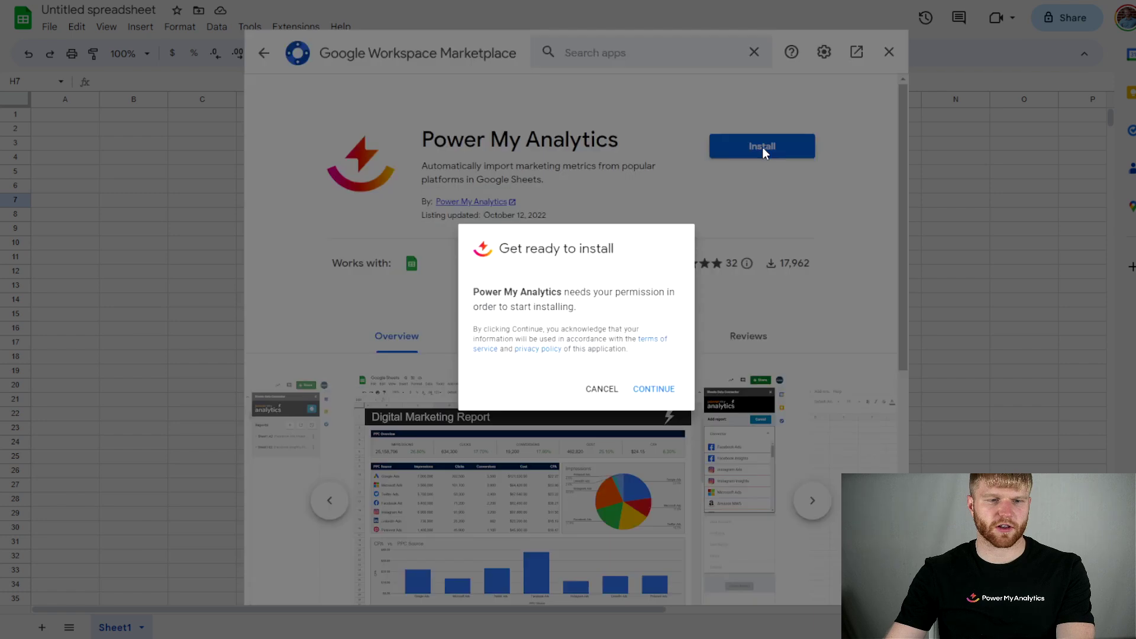
left_click(670, 396)
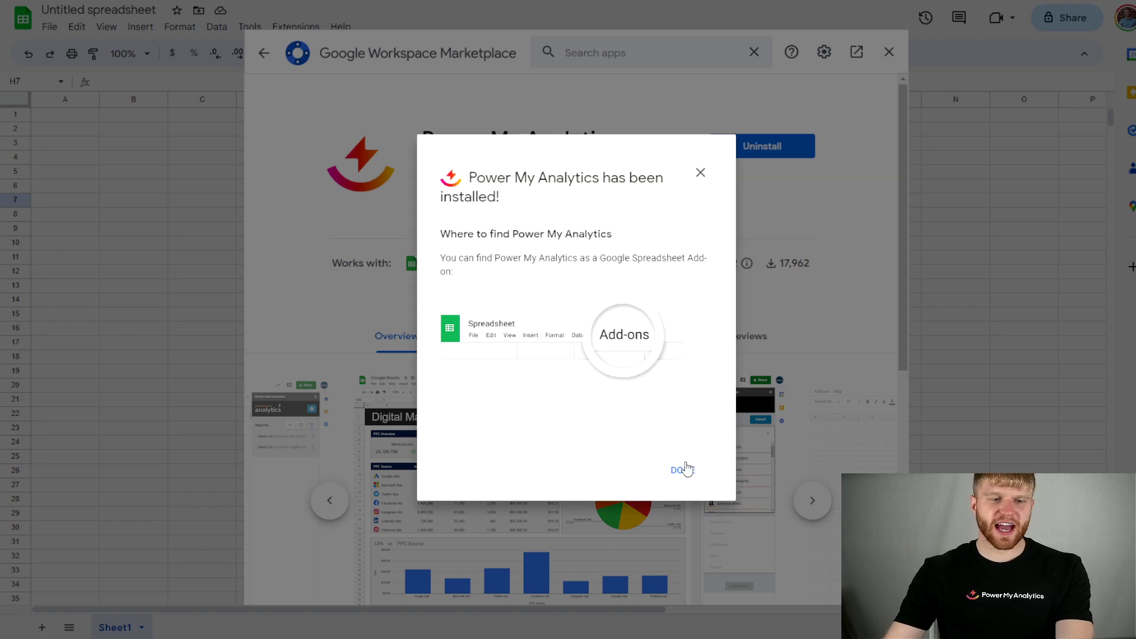
left_click(684, 471)
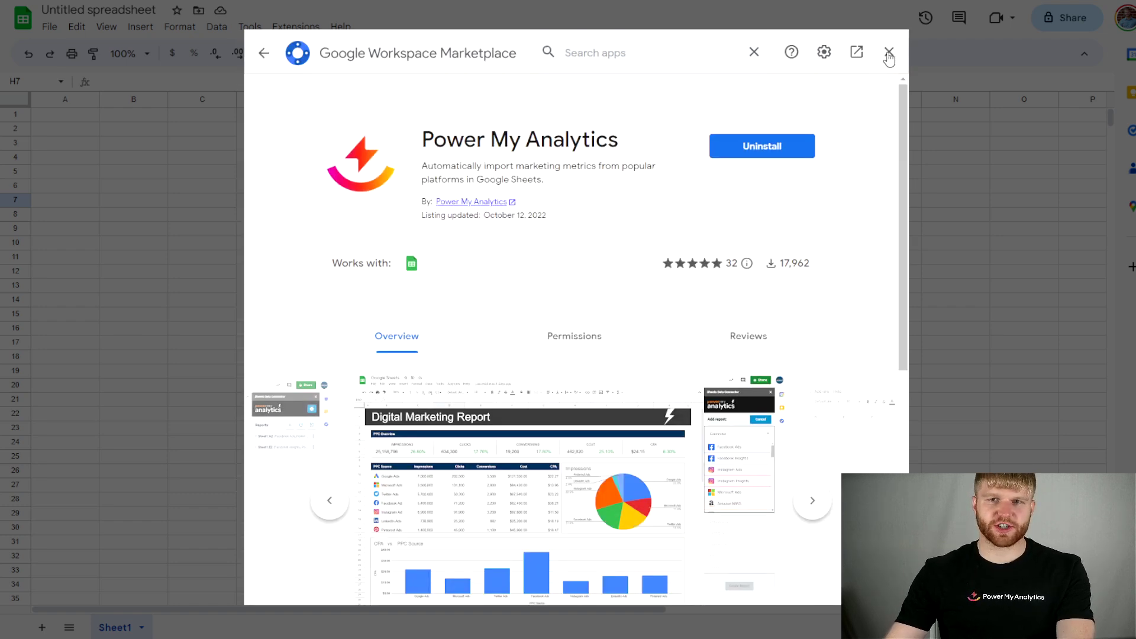
Log in to Power My Analytics through the Extensions menu, then close the login tab and reload the sheet
left_click(889, 52)
left_click(296, 27)
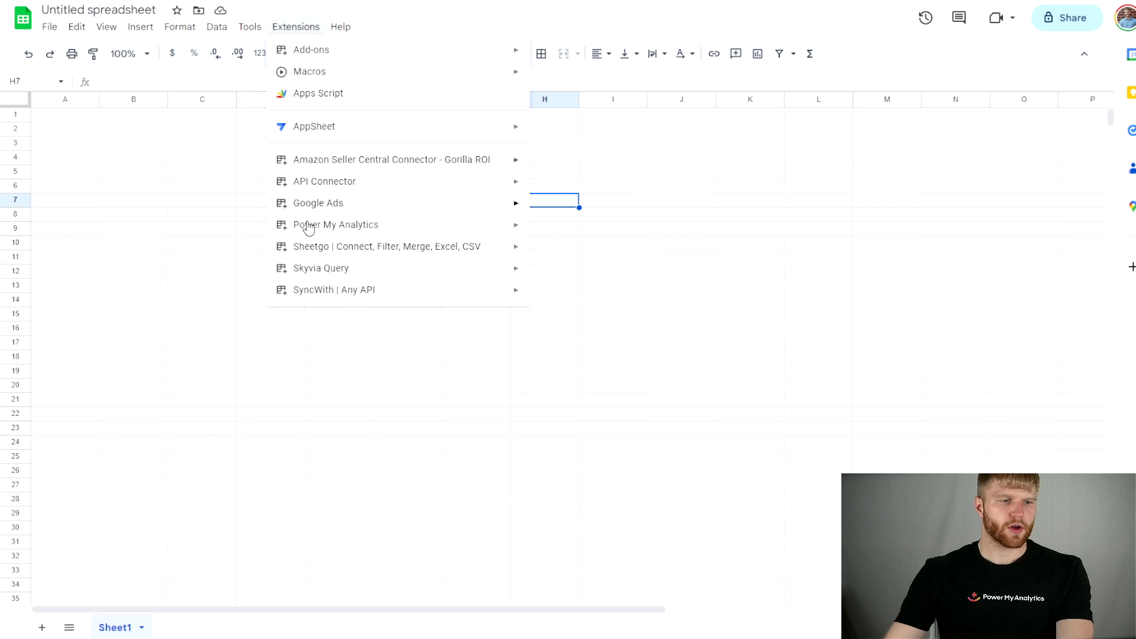
mouse_move(324, 229)
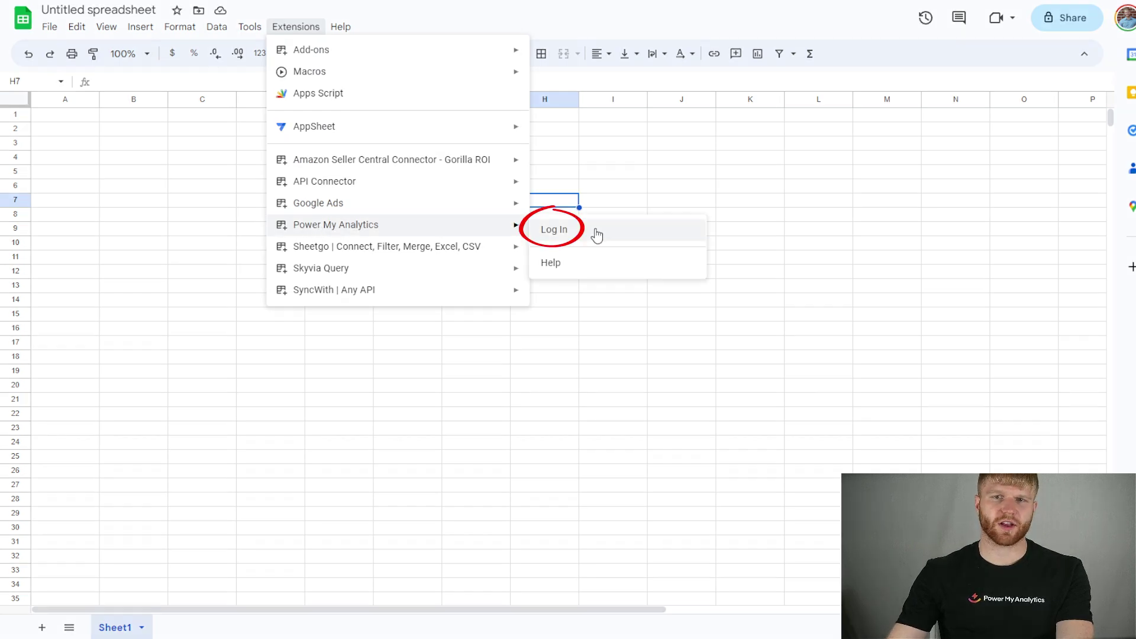
left_click(581, 231)
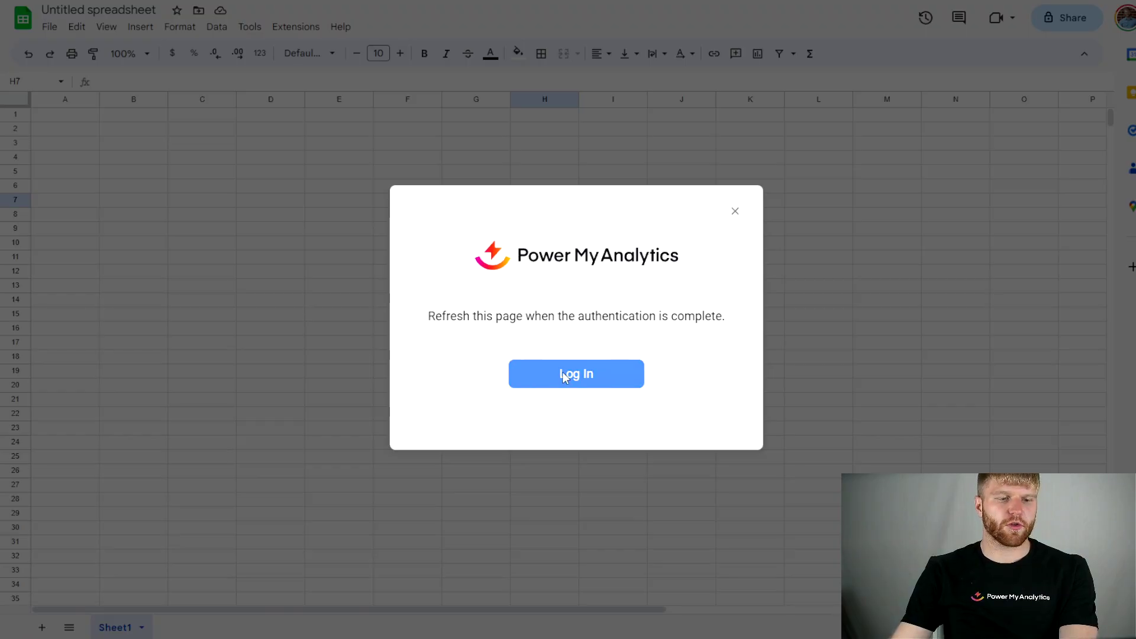
left_click(568, 374)
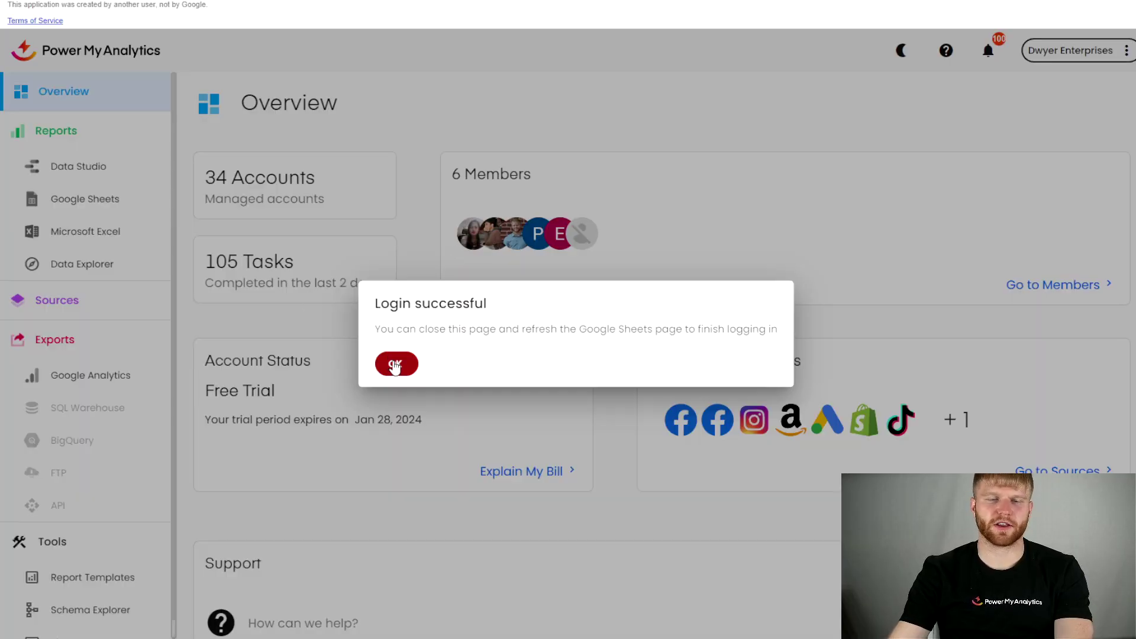
left_click(397, 363)
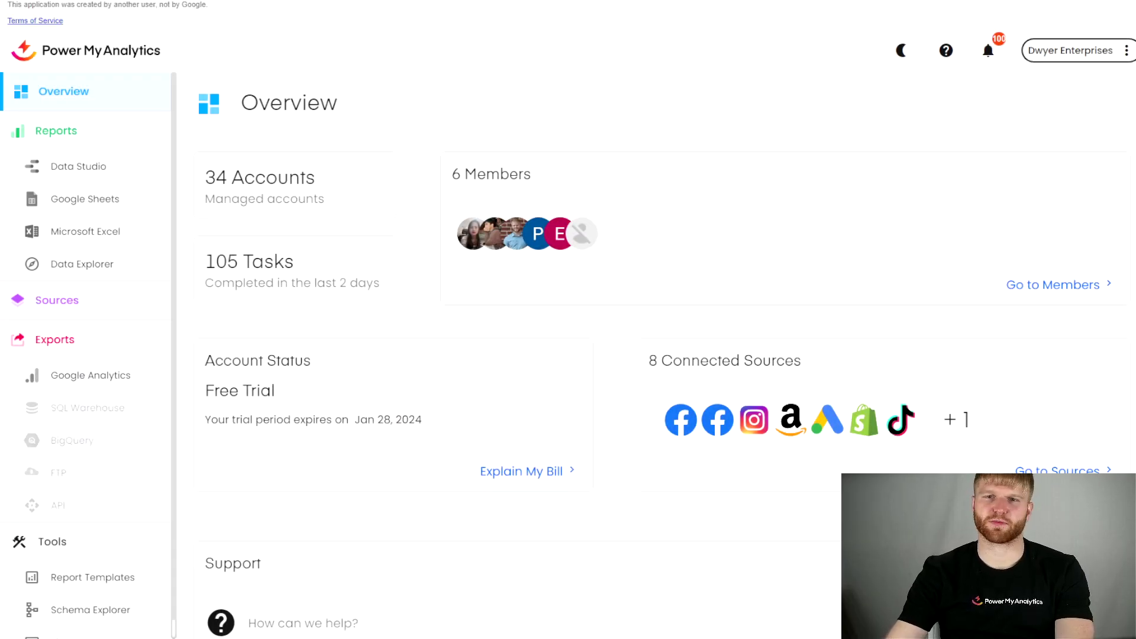
key("ctrl+w")
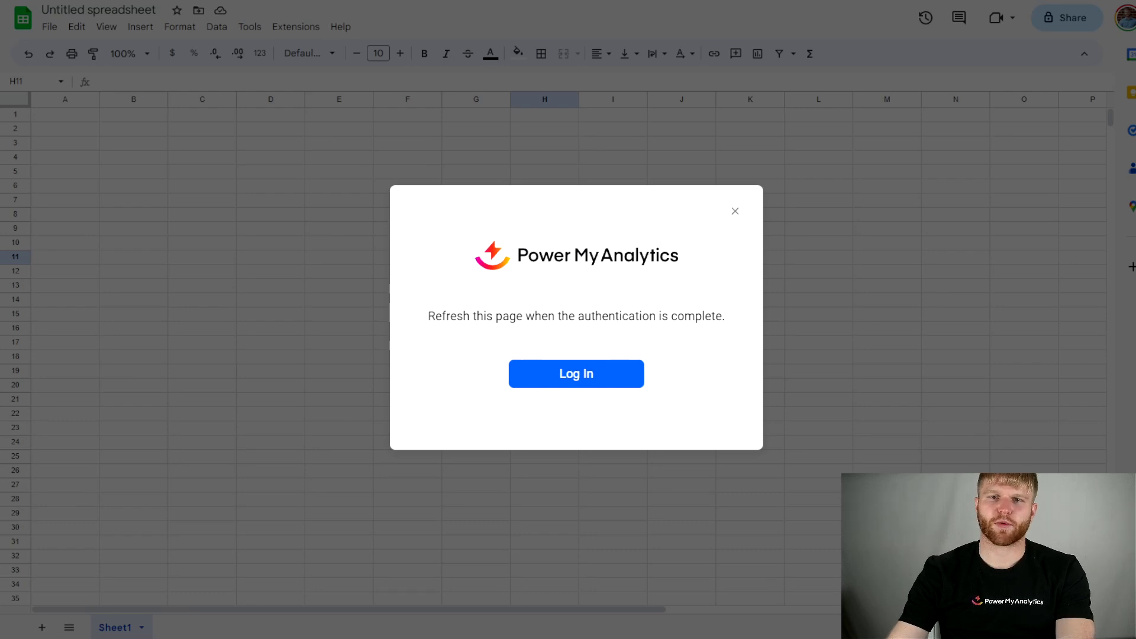
key("F5")
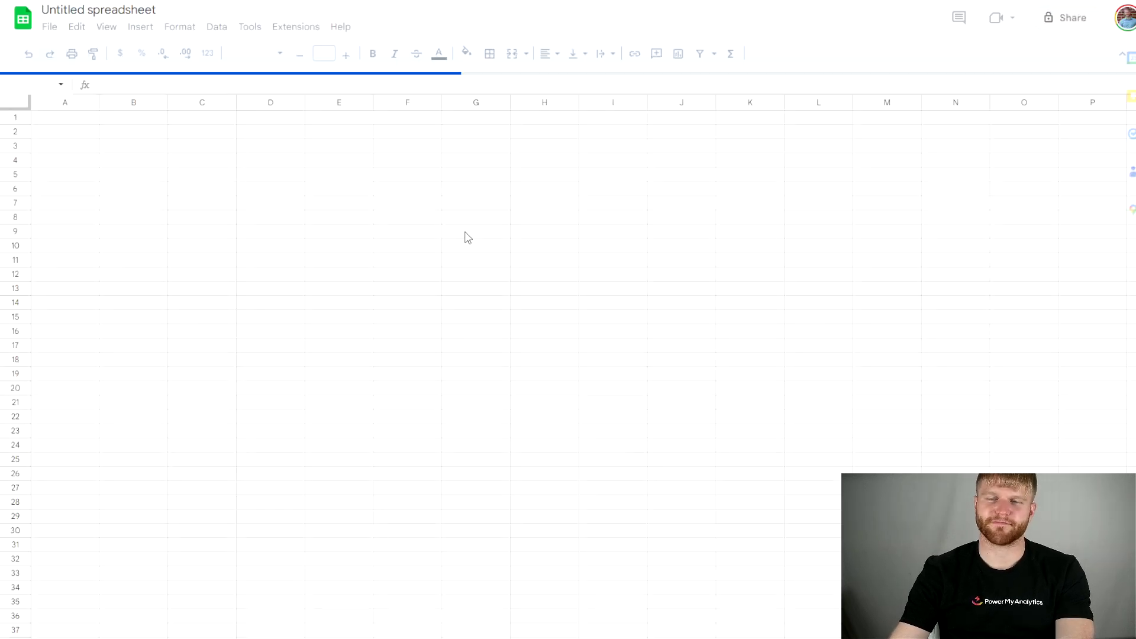
Show the Power My Analytics sidebar beside the blank sheet and move the selection to cell J11
left_click(296, 27)
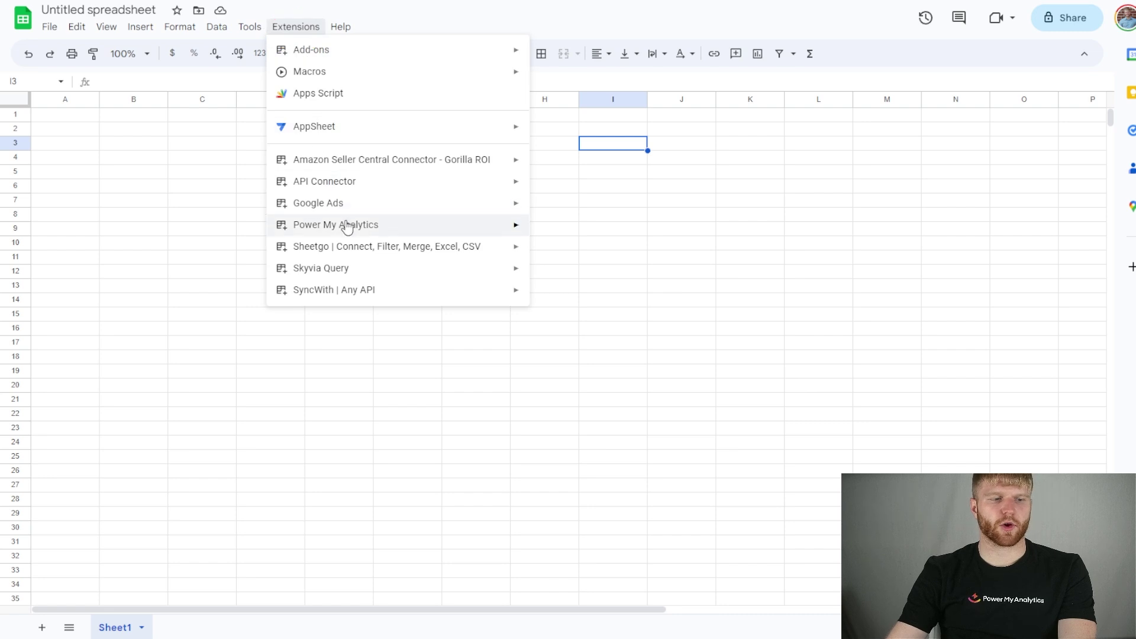
mouse_move(372, 230)
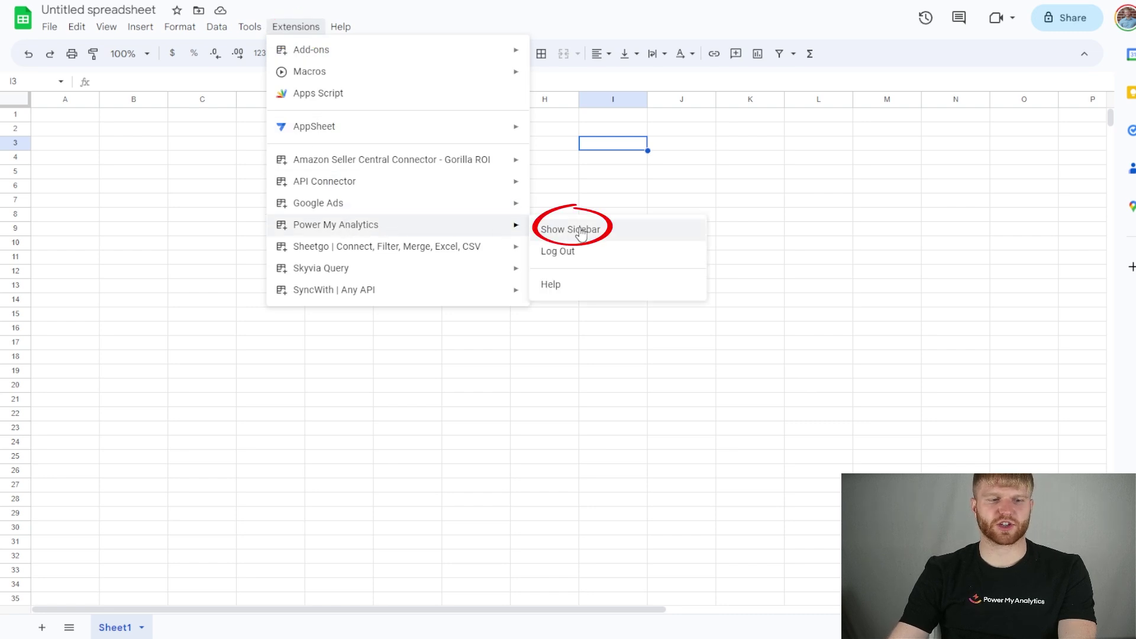
left_click(581, 233)
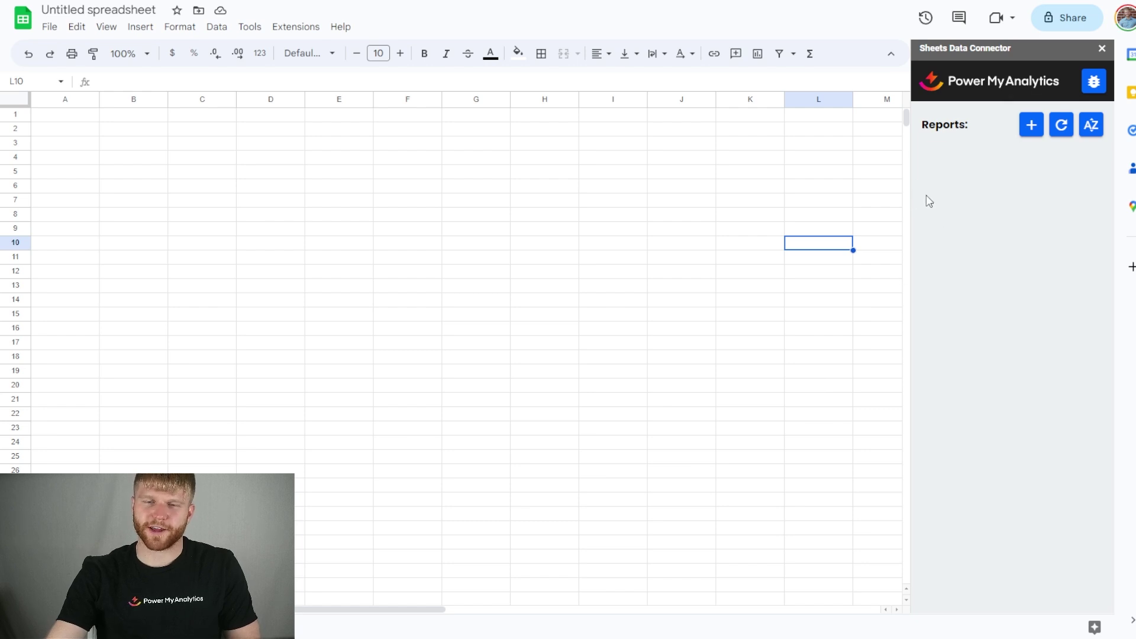
left_click(473, 250)
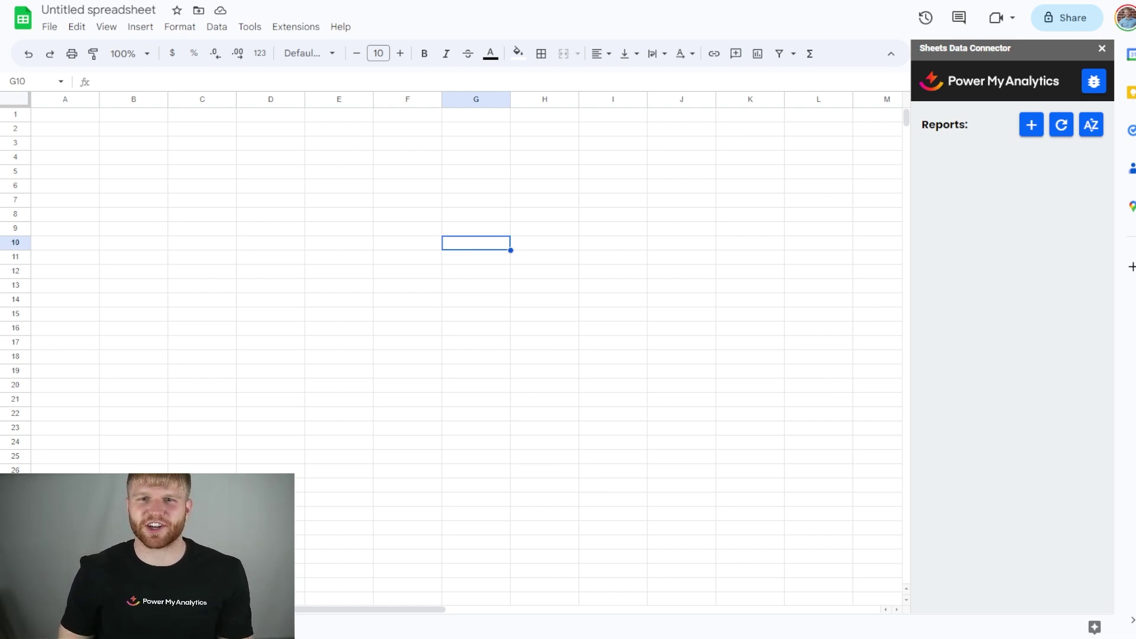
key("Right")
key("Right")
key("Right")
key("Down")
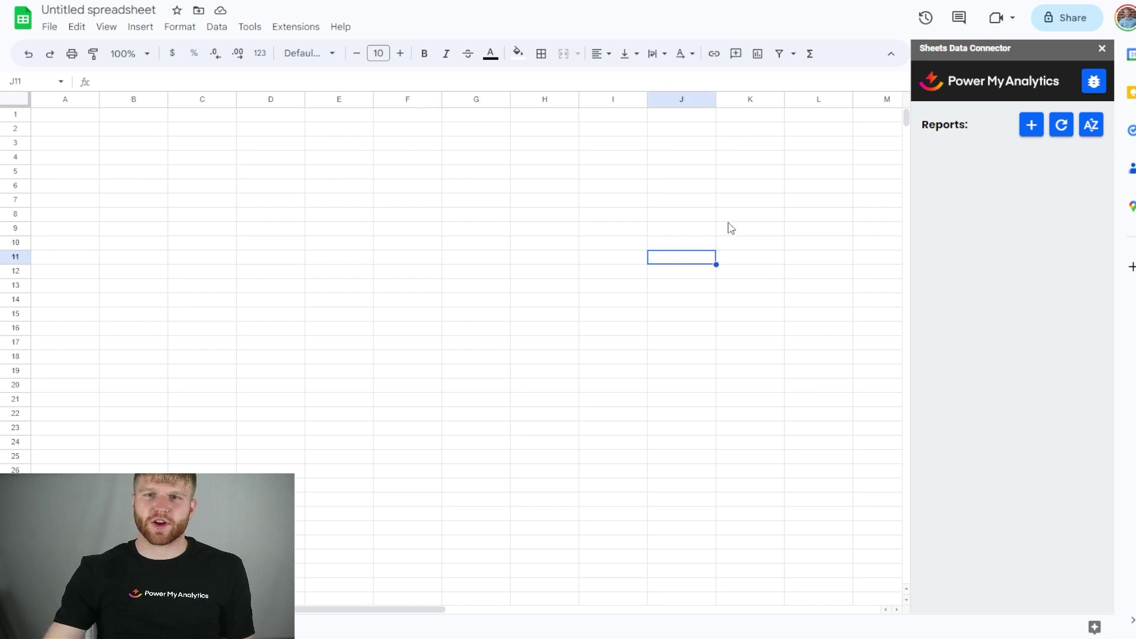
Start a new report using the Facebook Ads connector and the linked ad account
left_click(1032, 128)
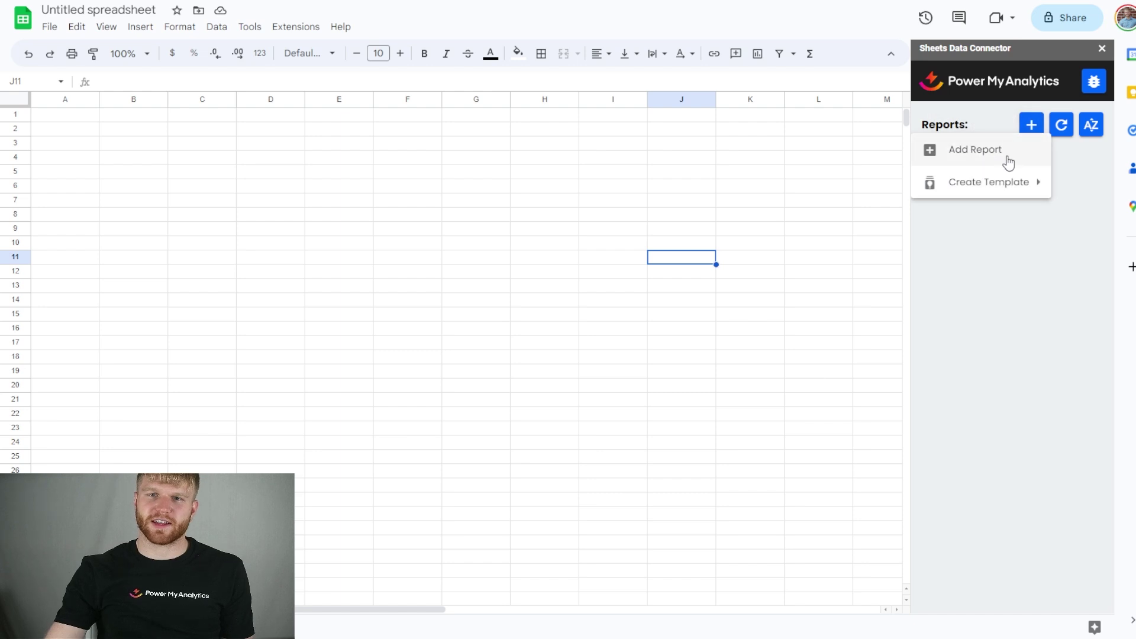
left_click(1009, 160)
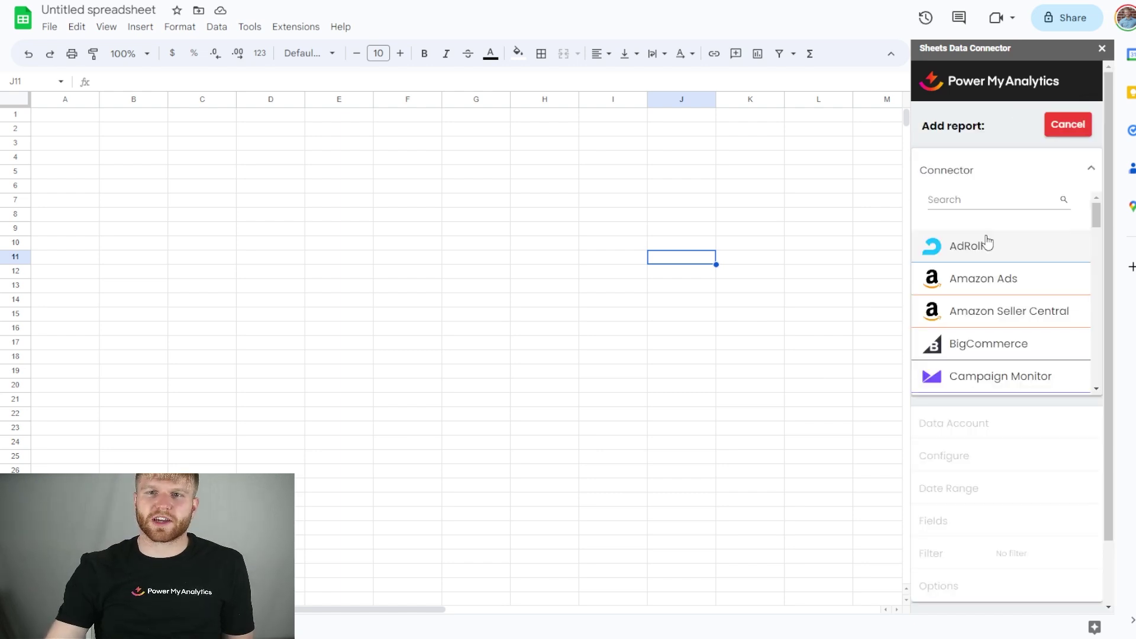
scroll(987, 241, "down", 5)
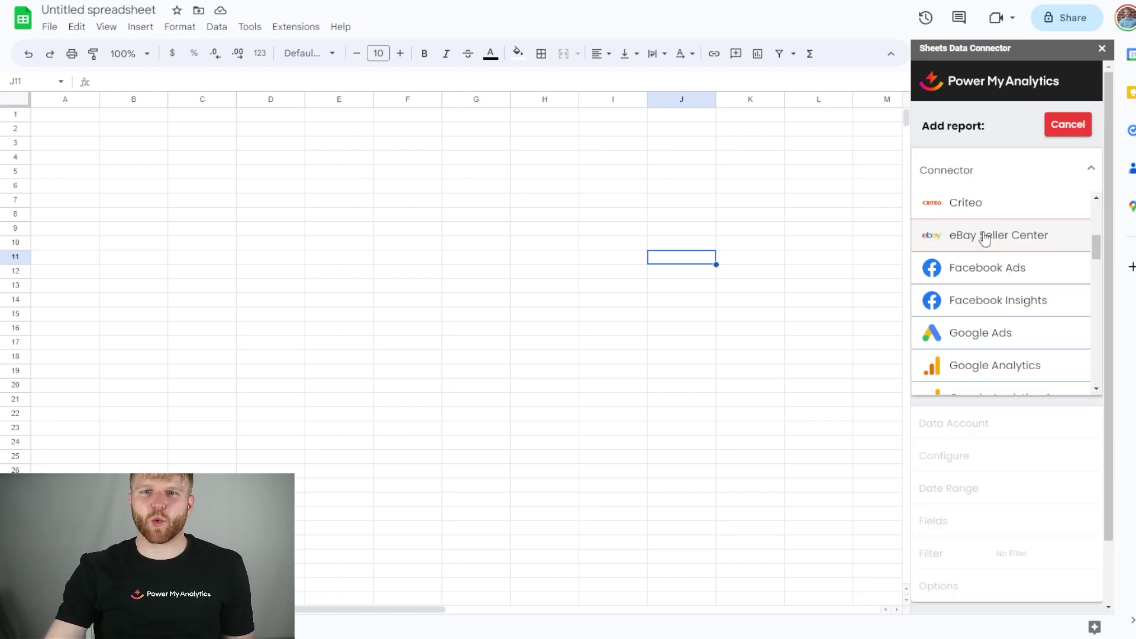
left_click(1018, 268)
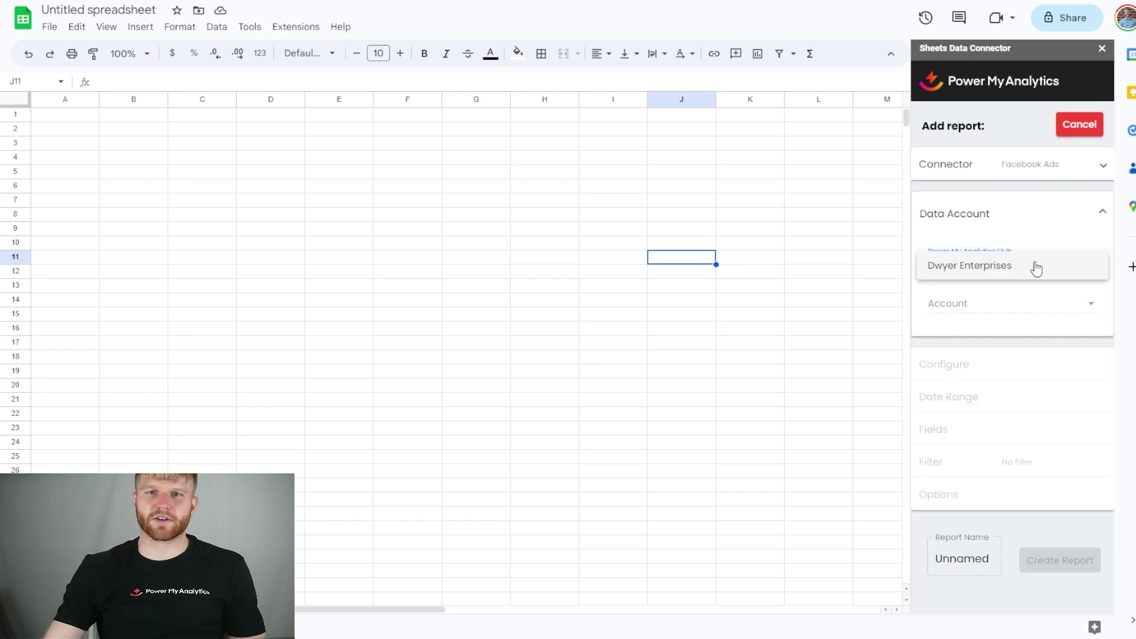
left_click(1035, 269)
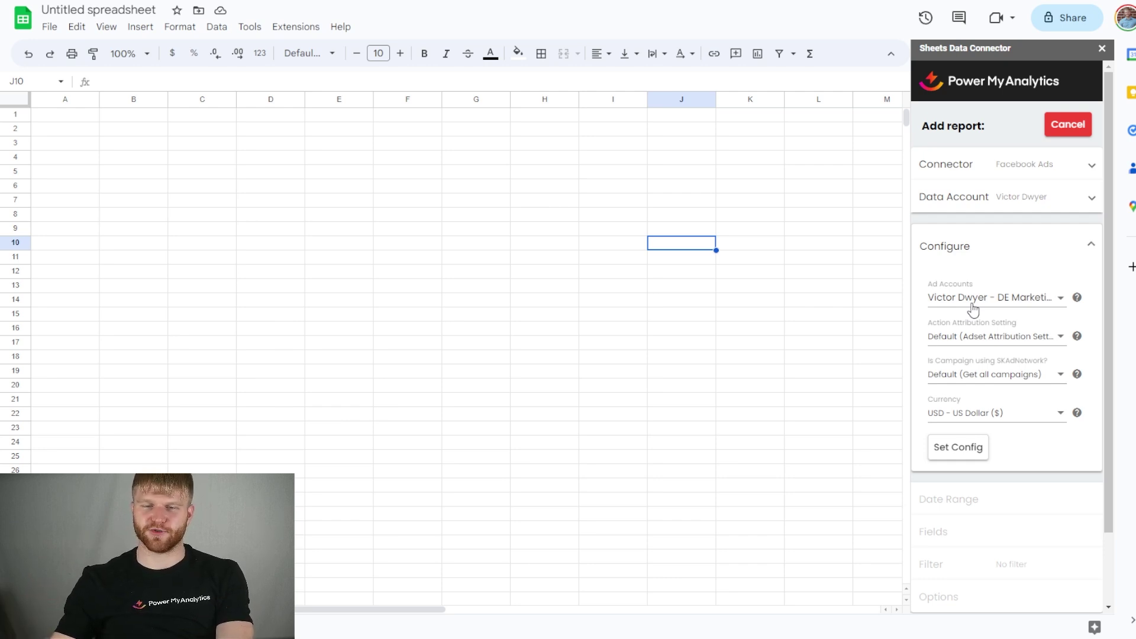
left_click(960, 461)
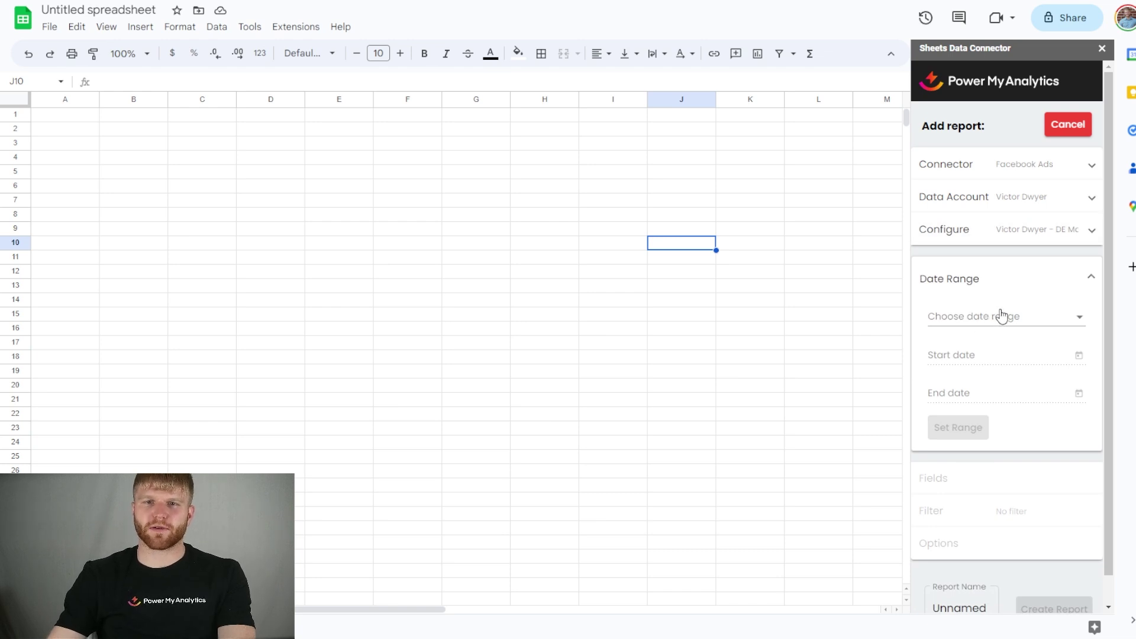
Set the report's date range to Last 13 months (2/1/2022–3/19/2023)
left_click(1002, 317)
scroll(1002, 383, "down", 2)
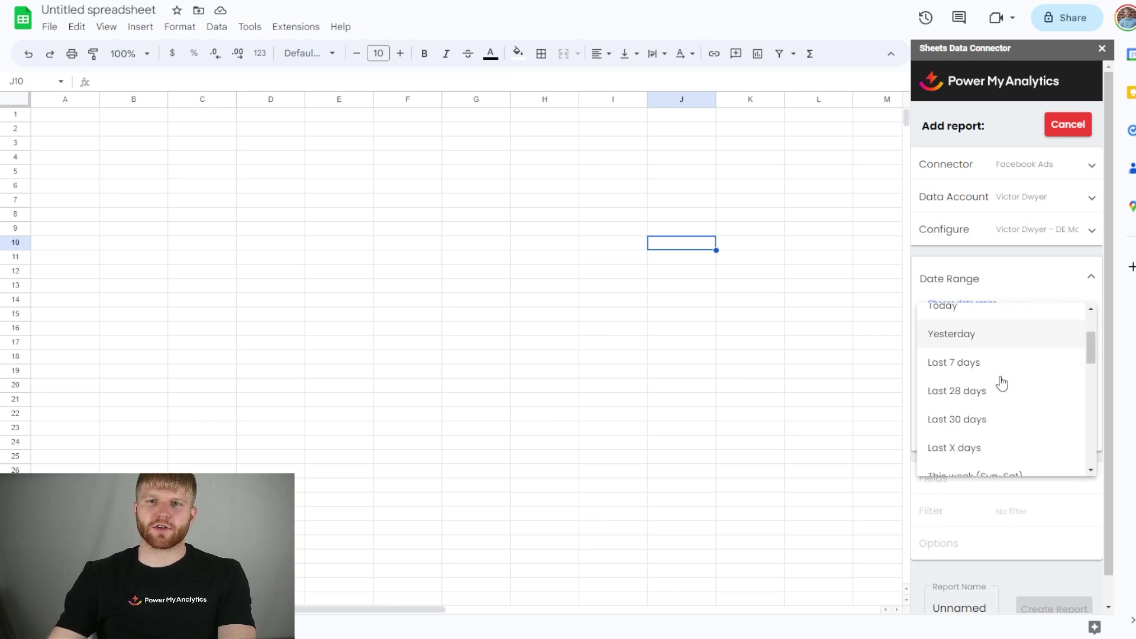
scroll(1002, 384, "down", 5)
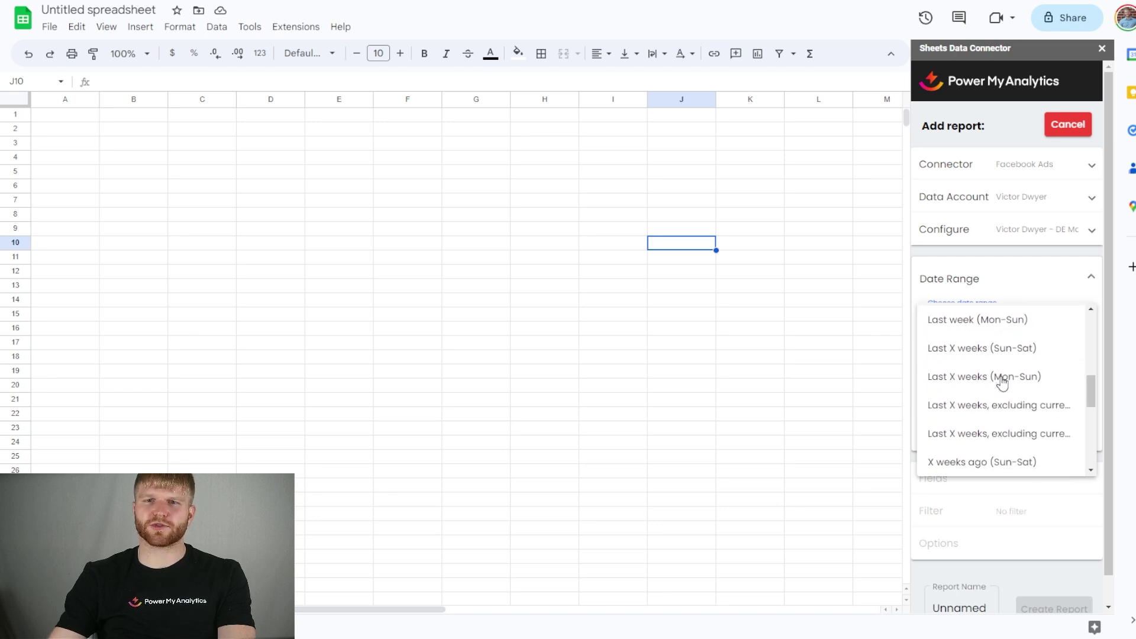
scroll(1002, 383, "down", 3)
left_click(971, 465)
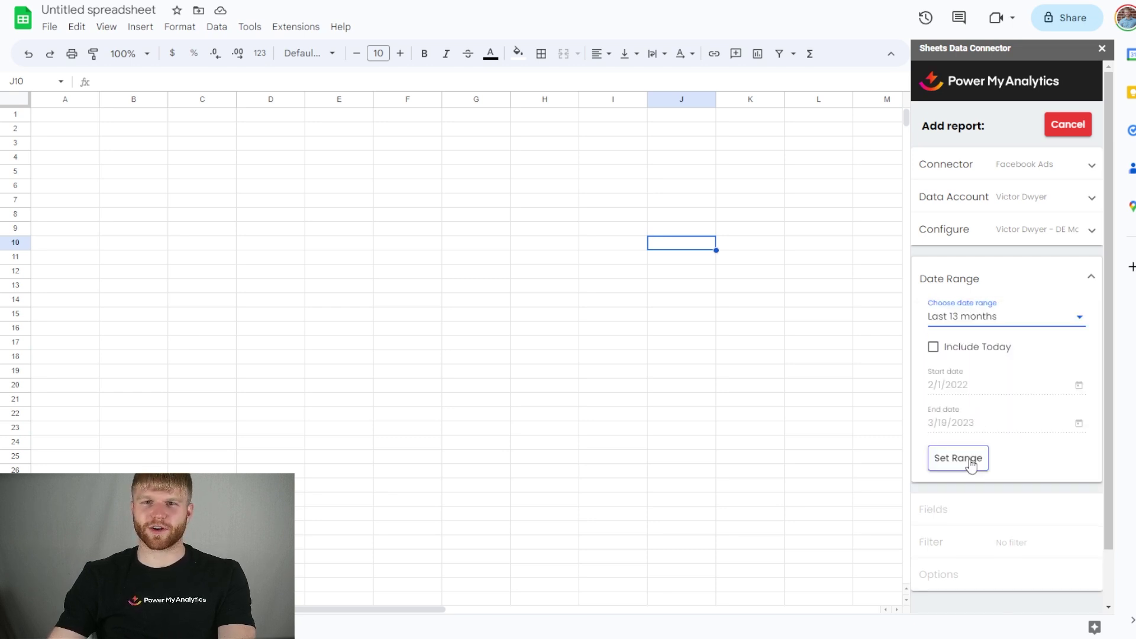
left_click(971, 465)
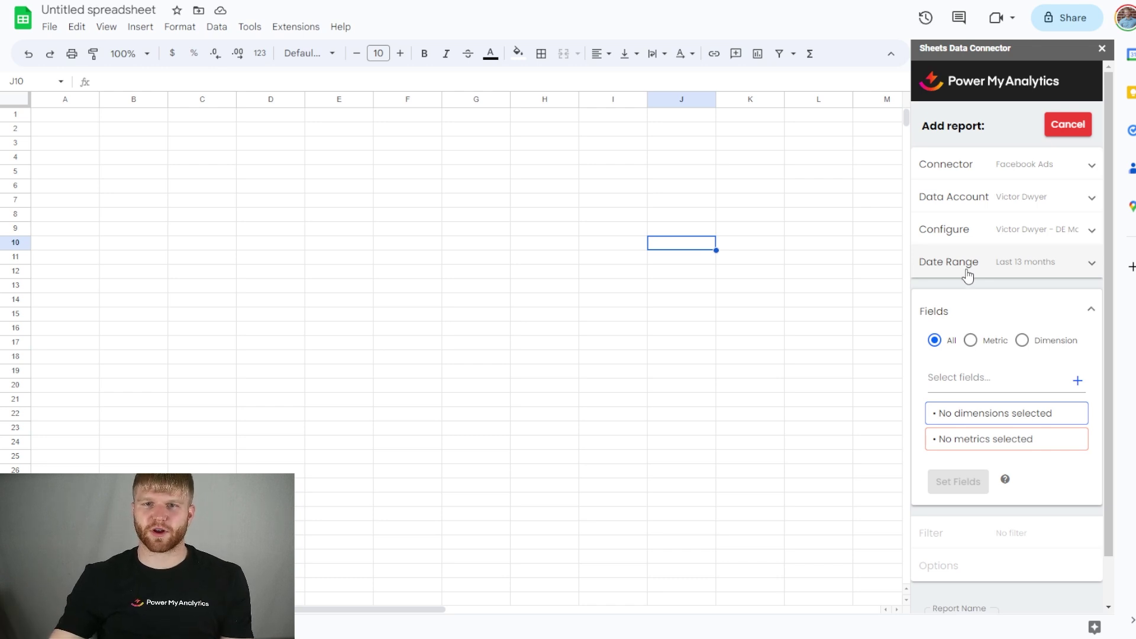
Browse the field list by type and add the Date dimension
left_click(983, 343)
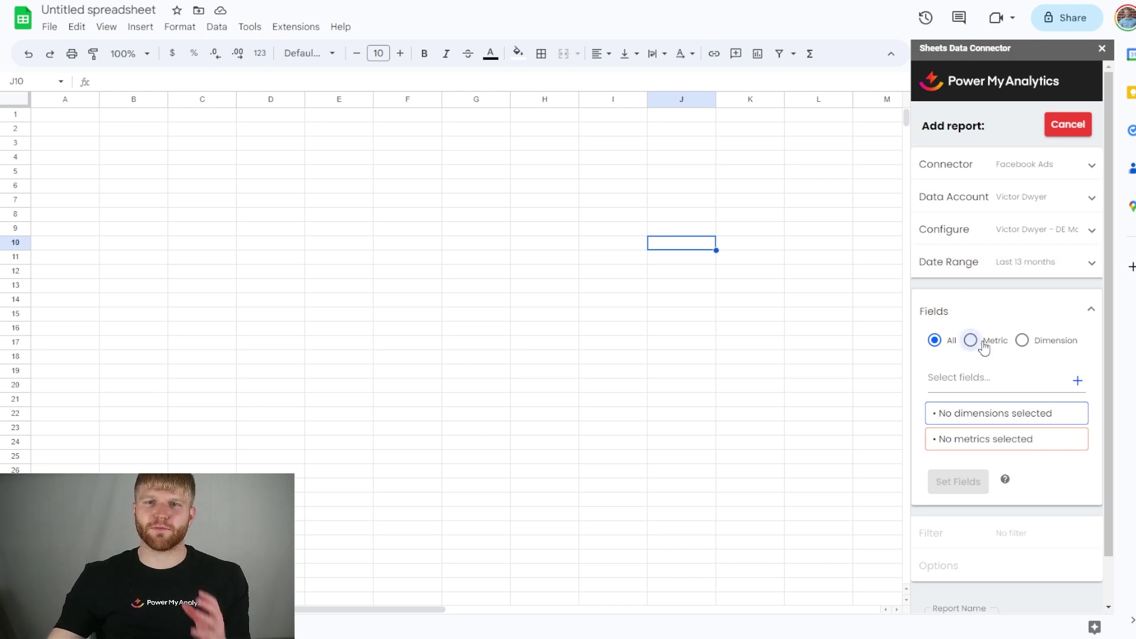
left_click(1022, 340)
left_click(934, 340)
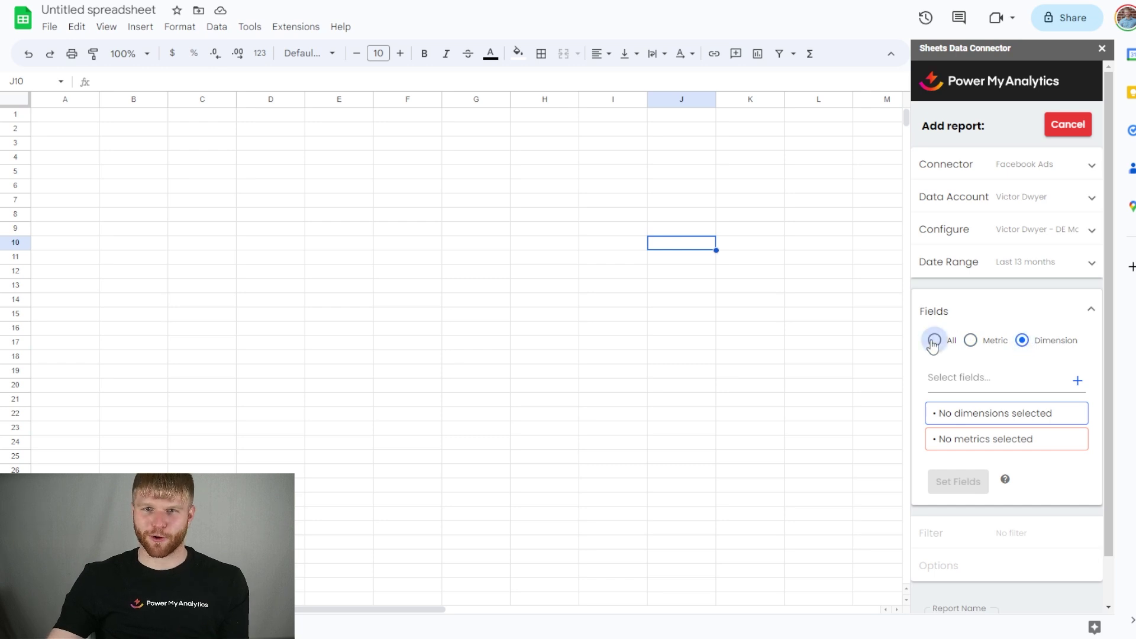
left_click(932, 376)
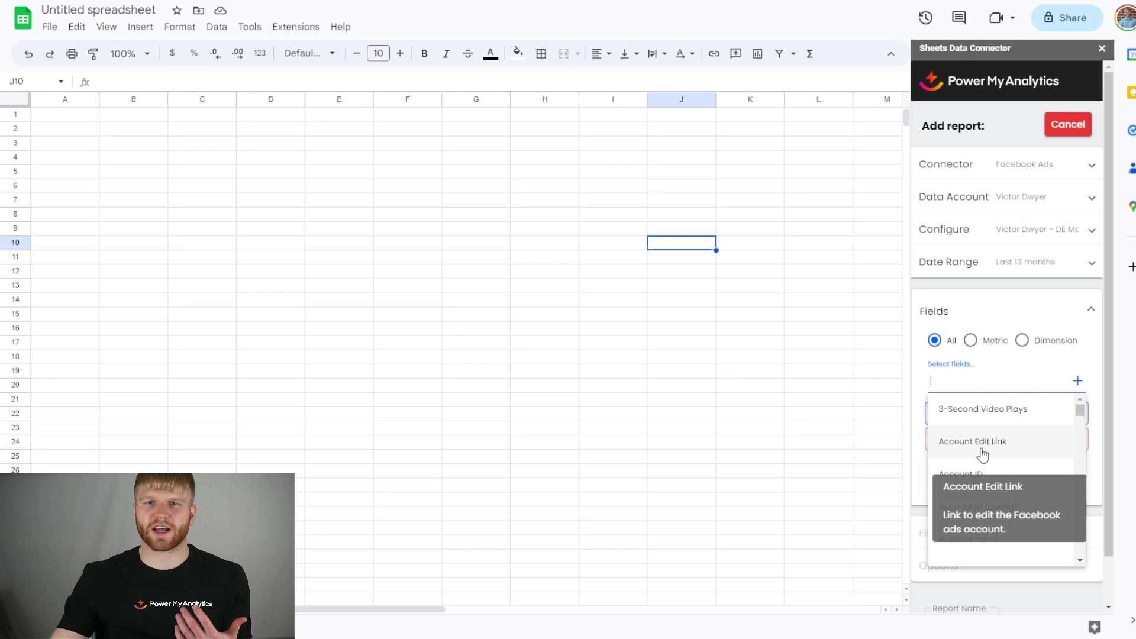
scroll(982, 418, "down", 5)
type("date")
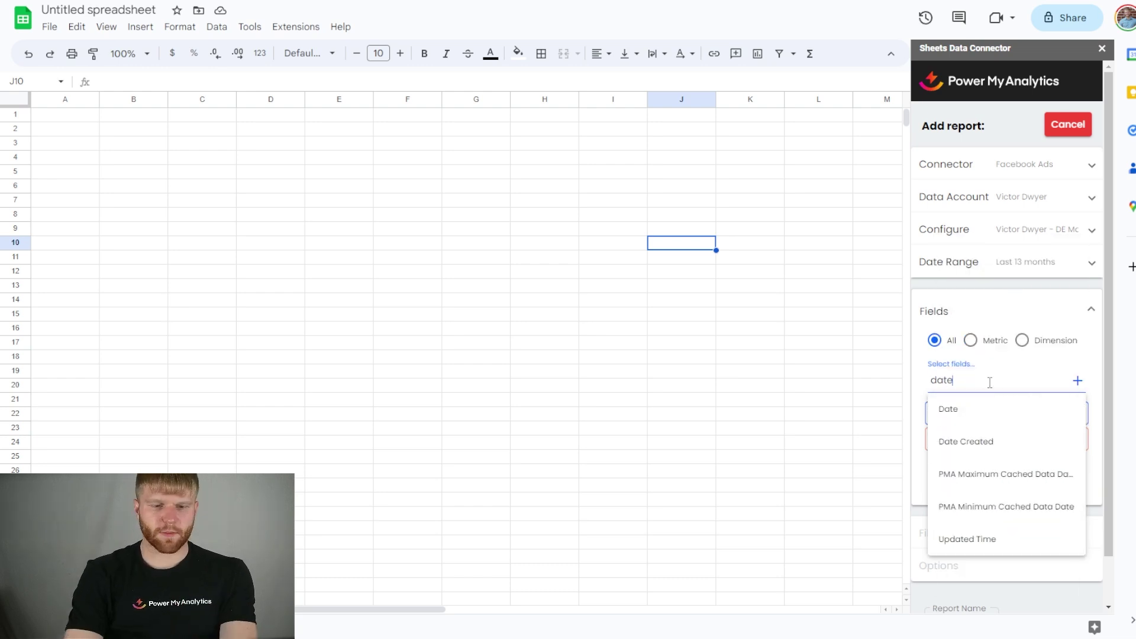
key("ctrl+a")
Add Campaign Name, Impressions and Clicks (All), then confirm the report fields
type("campaign name")
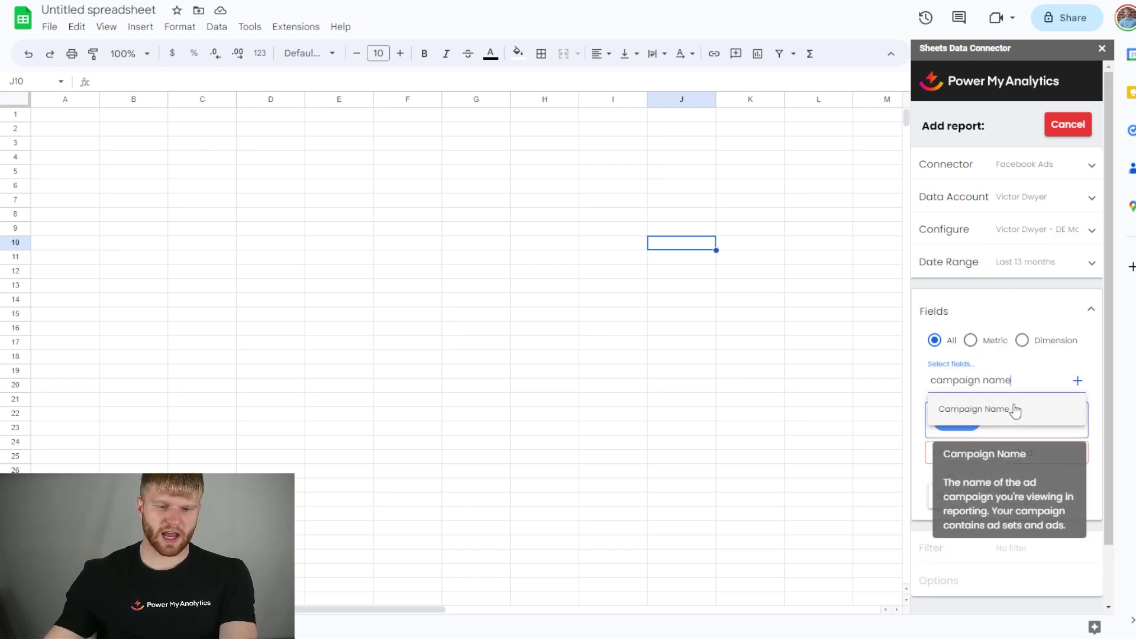
left_click(1015, 409)
type("impres")
left_click(944, 474)
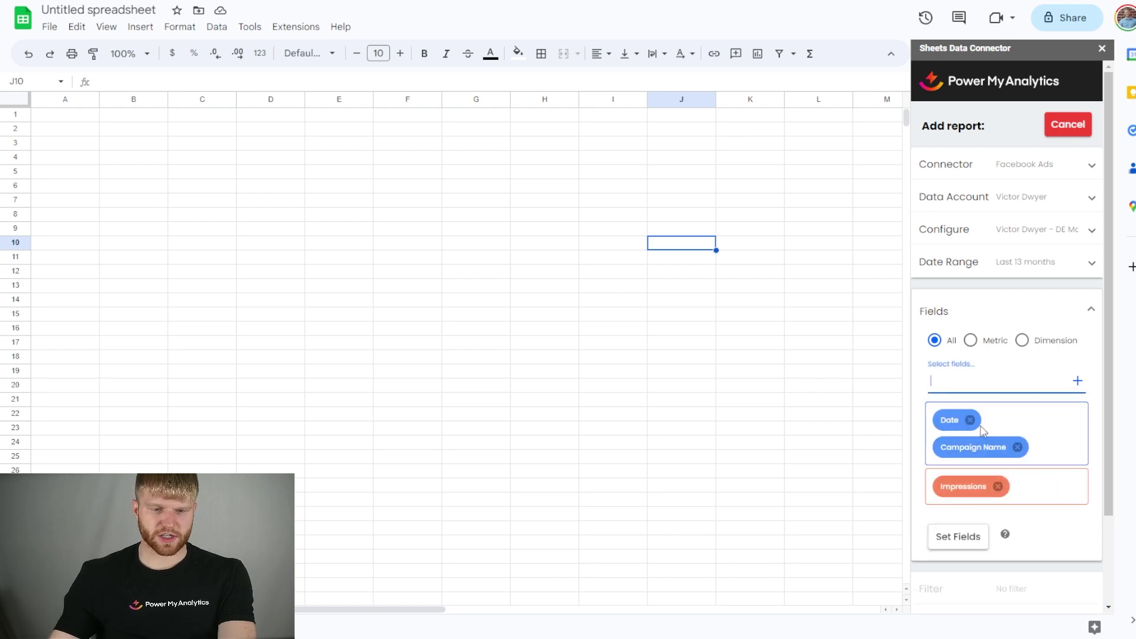
type("clic")
left_click(985, 408)
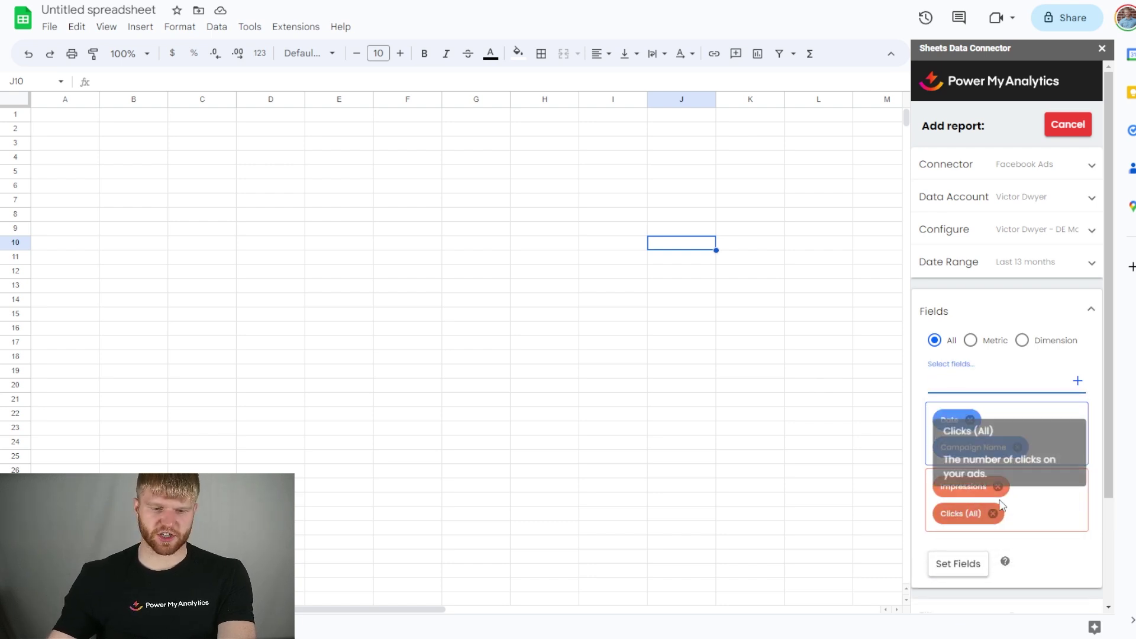
left_click(966, 571)
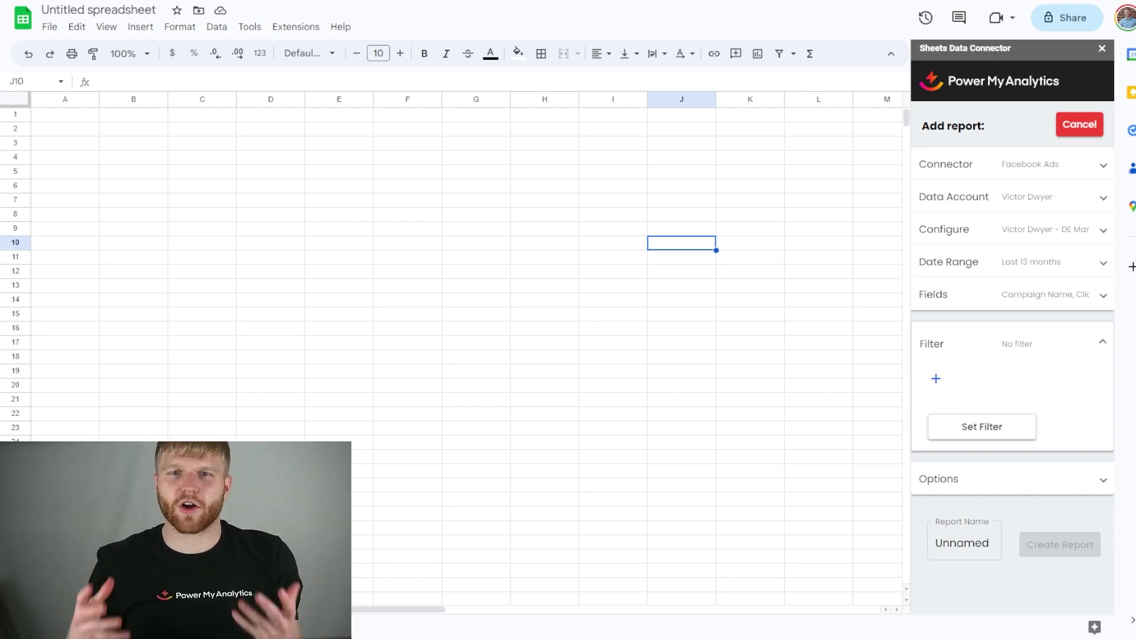
Look through the filter condition options and leave the report unfiltered
left_click(878, 384)
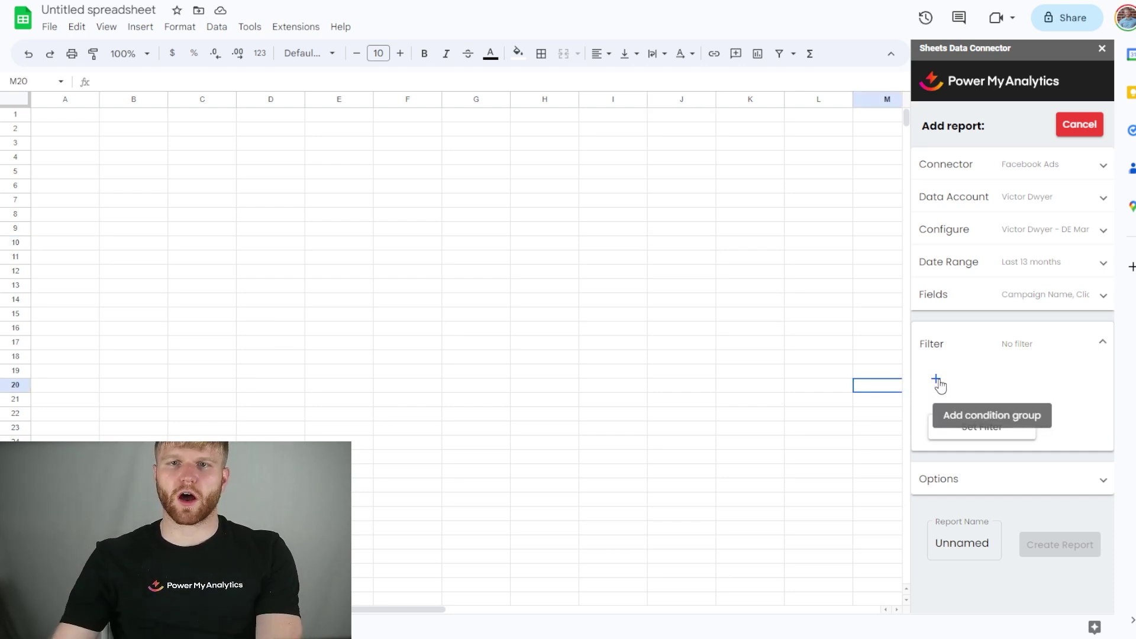
left_click(937, 381)
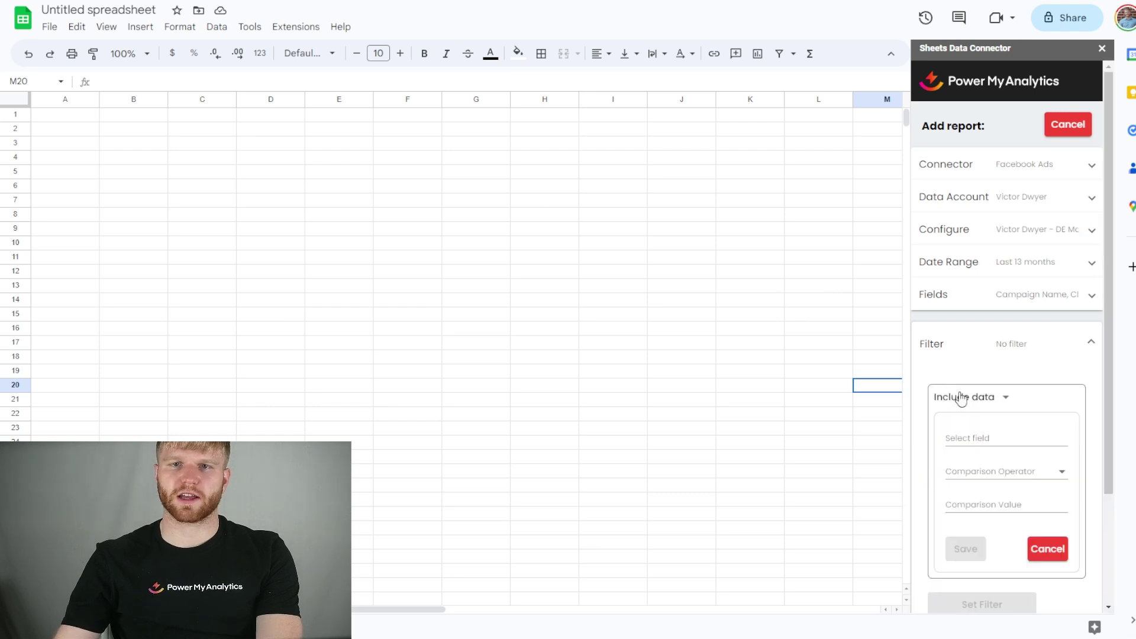
left_click(1002, 472)
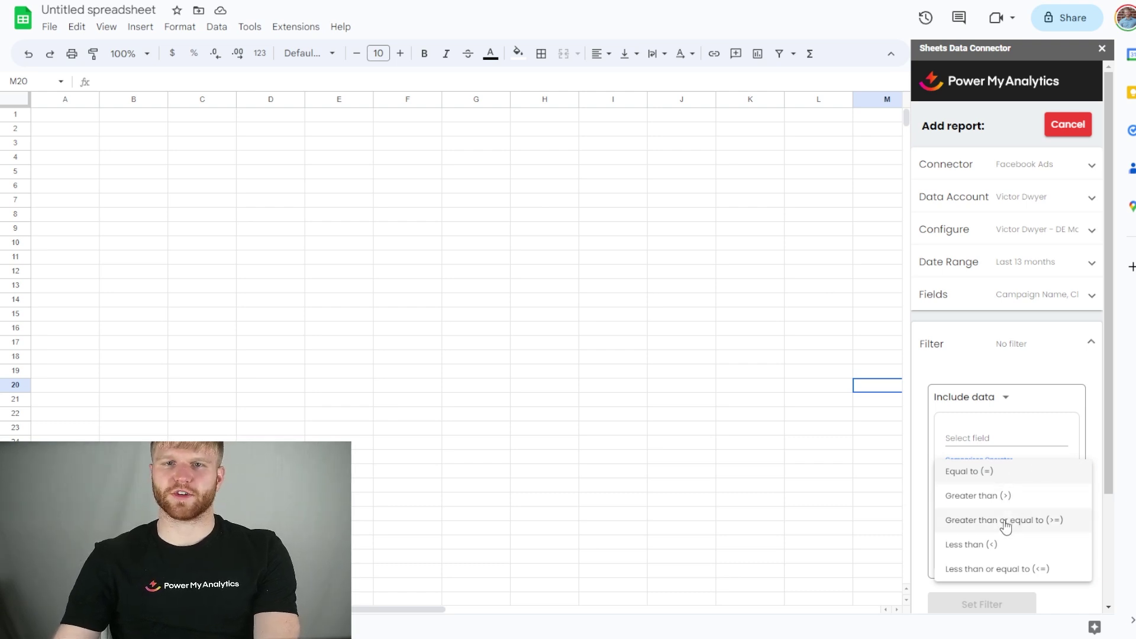
scroll(1000, 390, "down", 3)
left_click(991, 265)
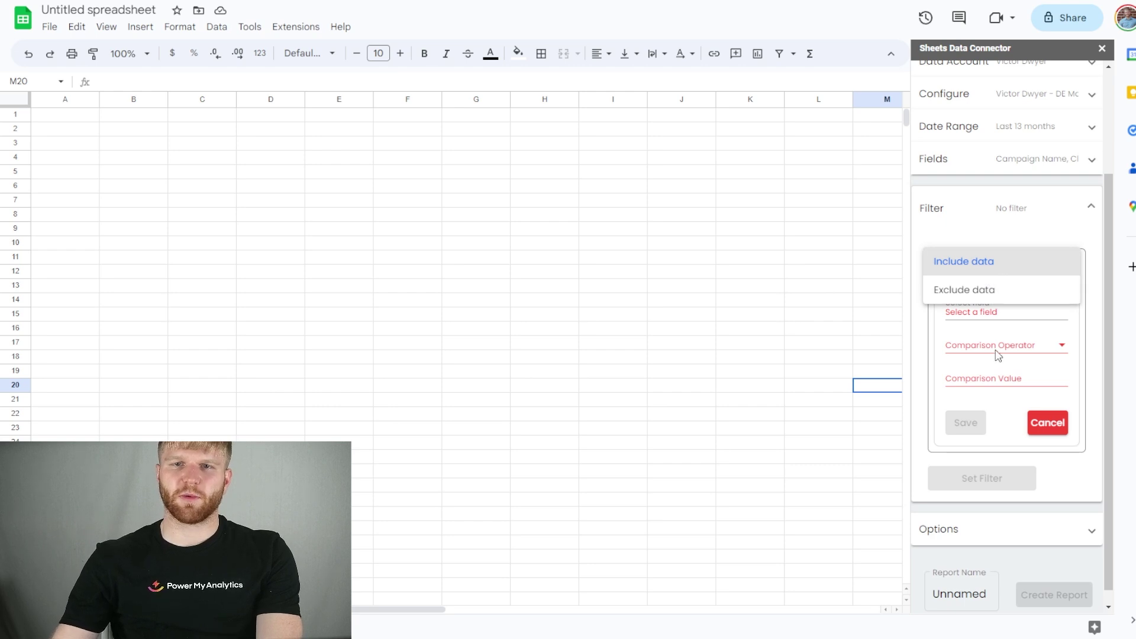
left_click(1006, 529)
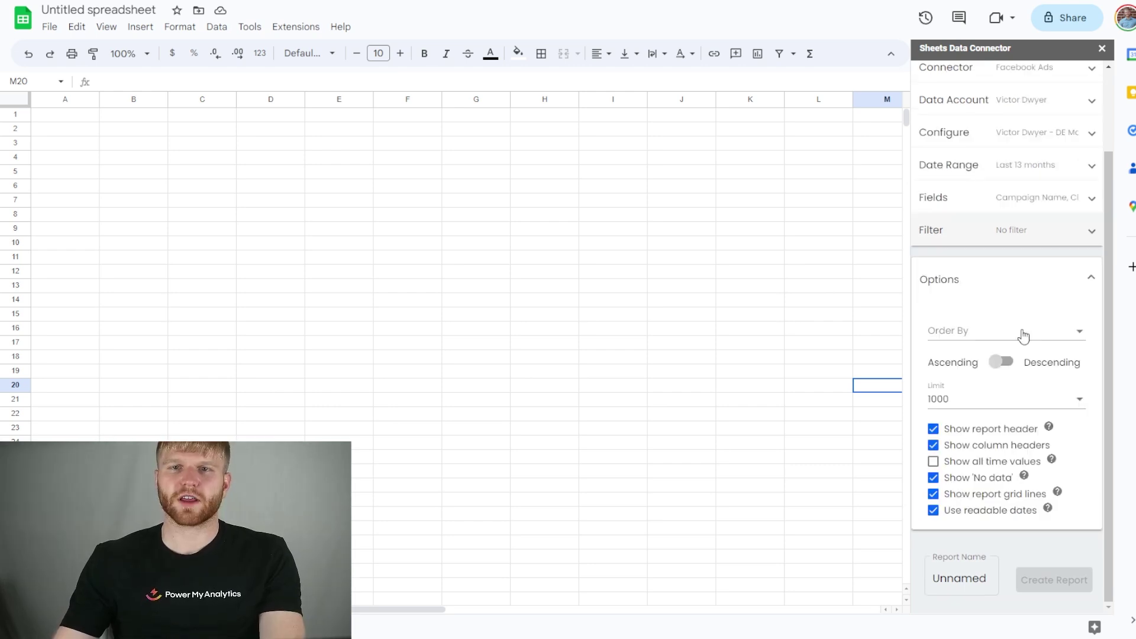
Order the report by Date, keep the 1000-row limit, and name it Test 1
left_click(1023, 335)
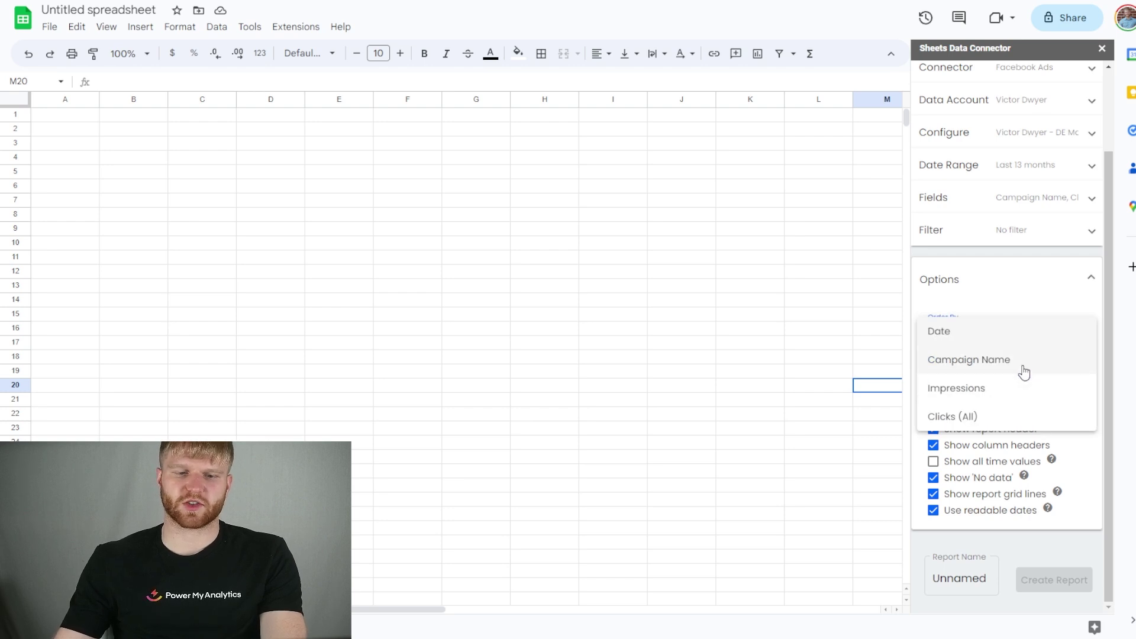
left_click(1017, 337)
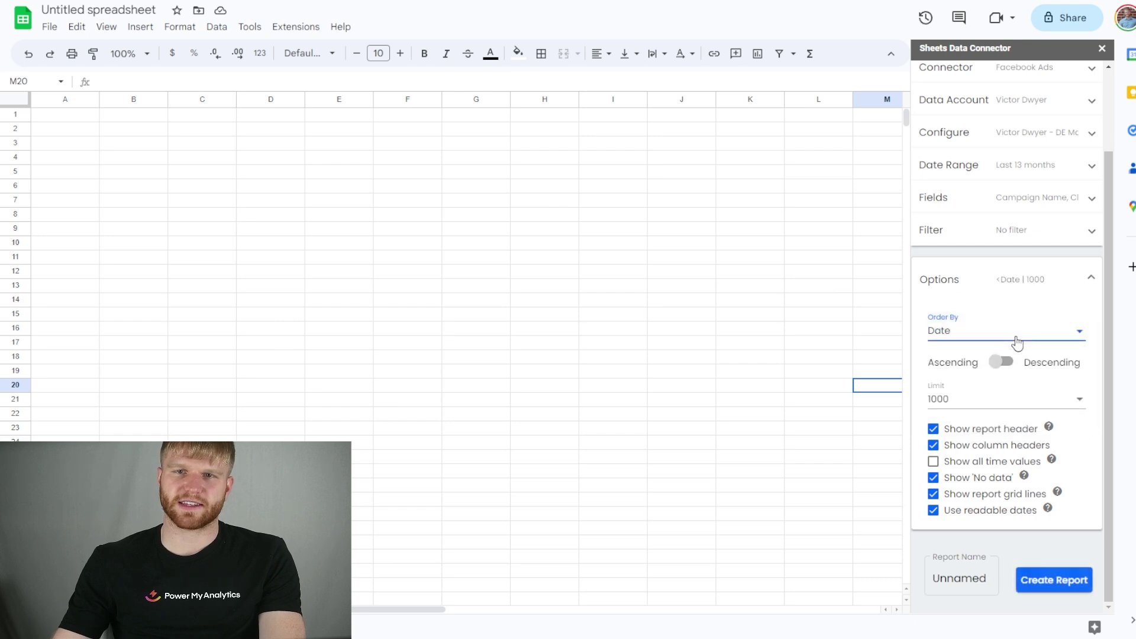
left_click(1060, 401)
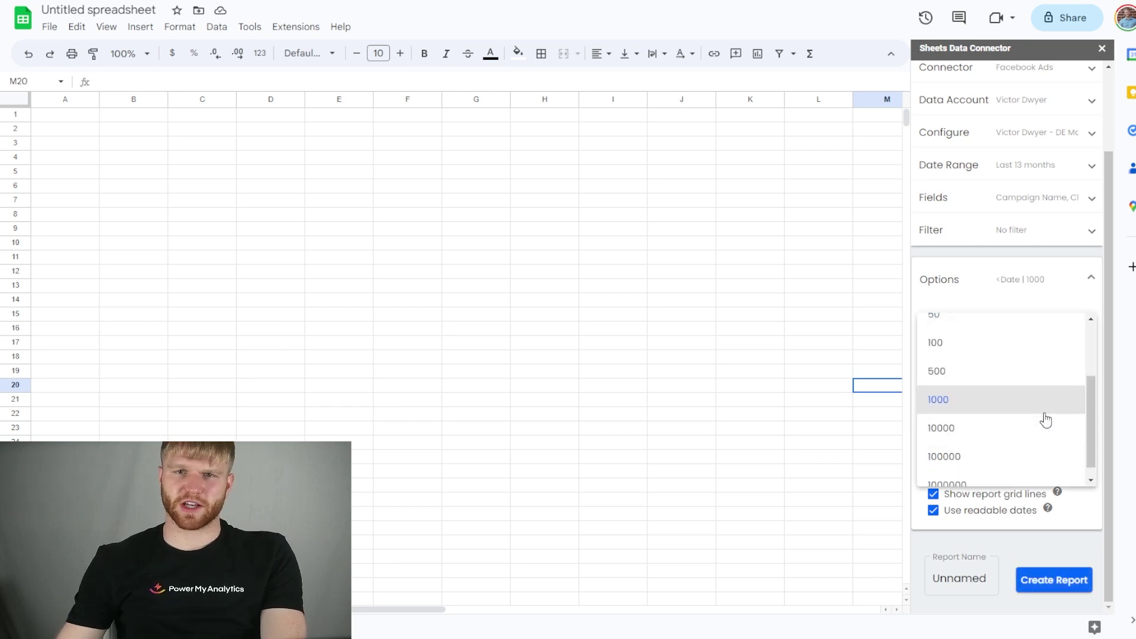
left_click(992, 577)
type("Test 1")
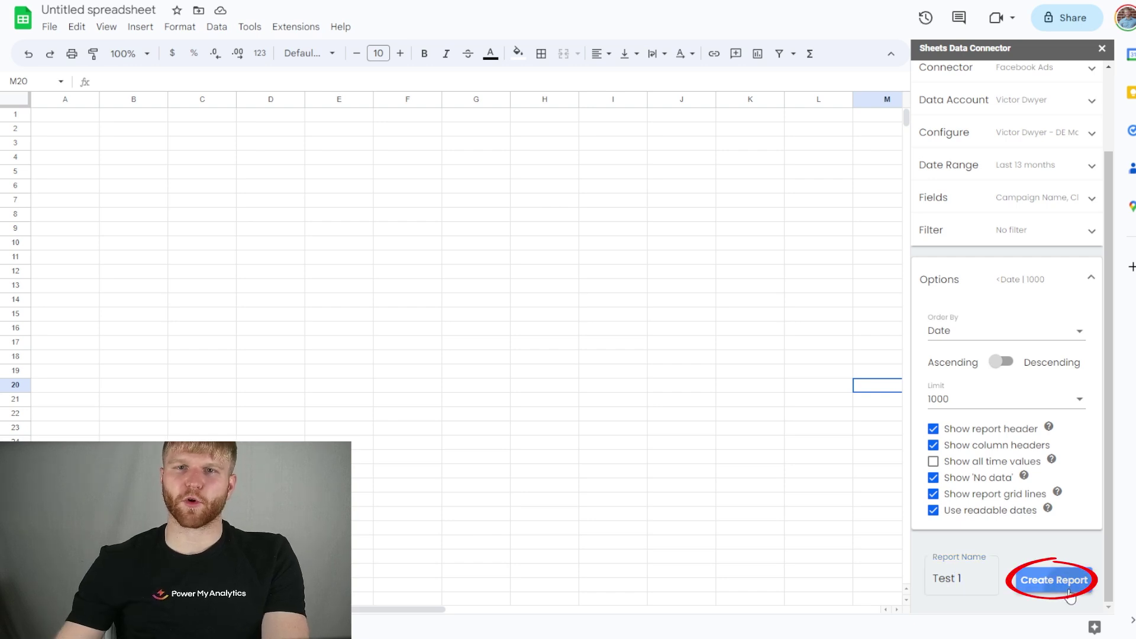
Create the Test 1 report, then open it for editing and cancel back to the list
left_click(1054, 579)
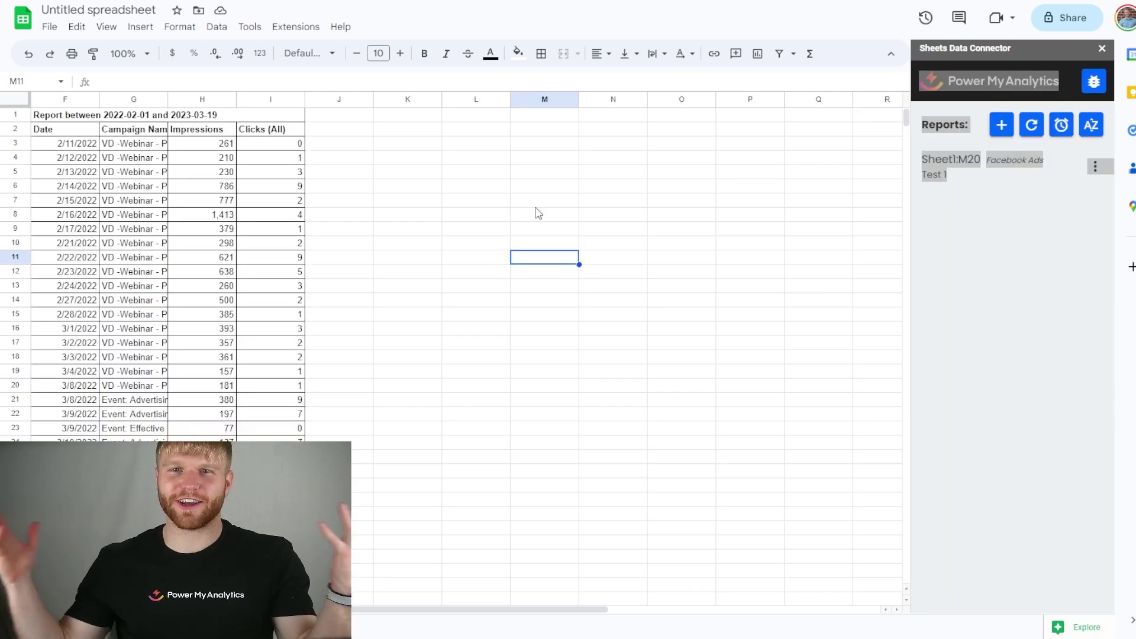
left_click(1095, 167)
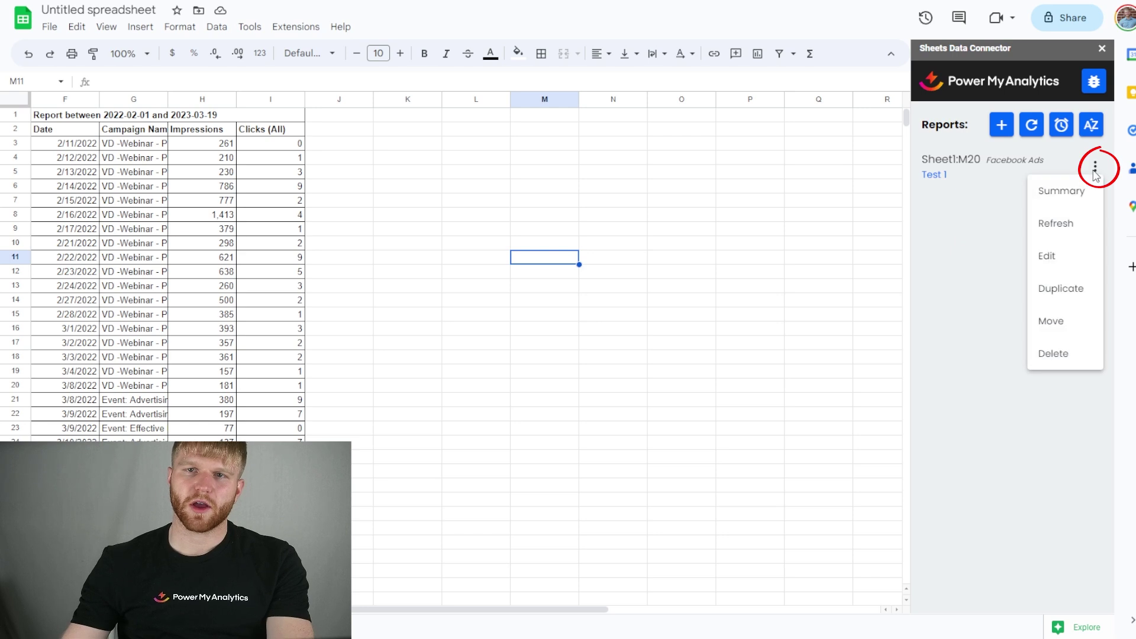
left_click(1066, 254)
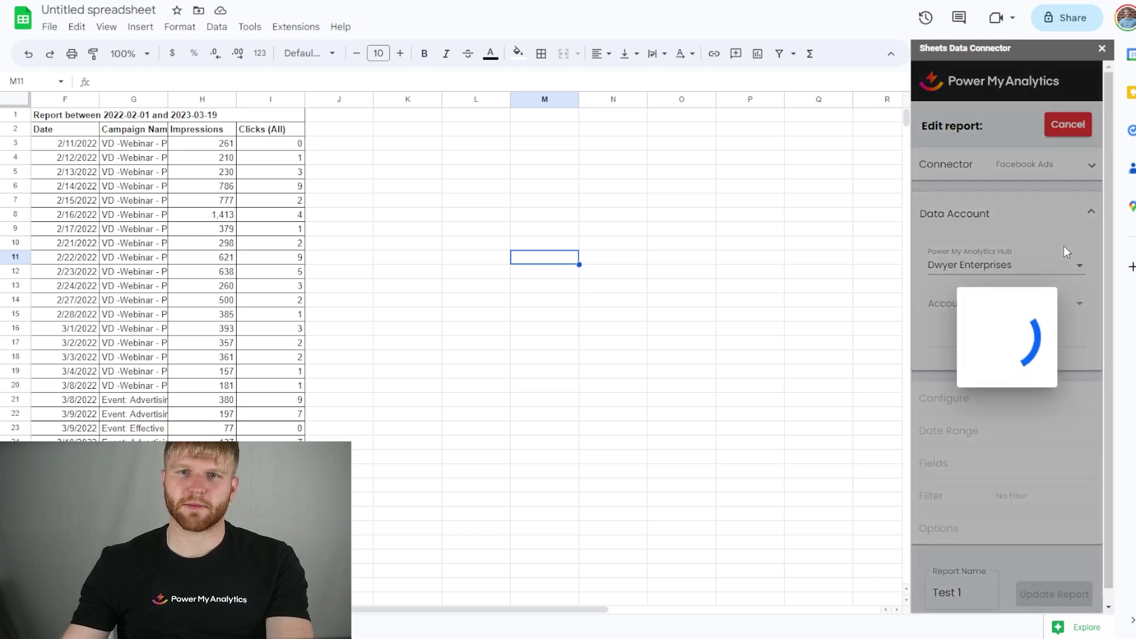
left_click(1048, 127)
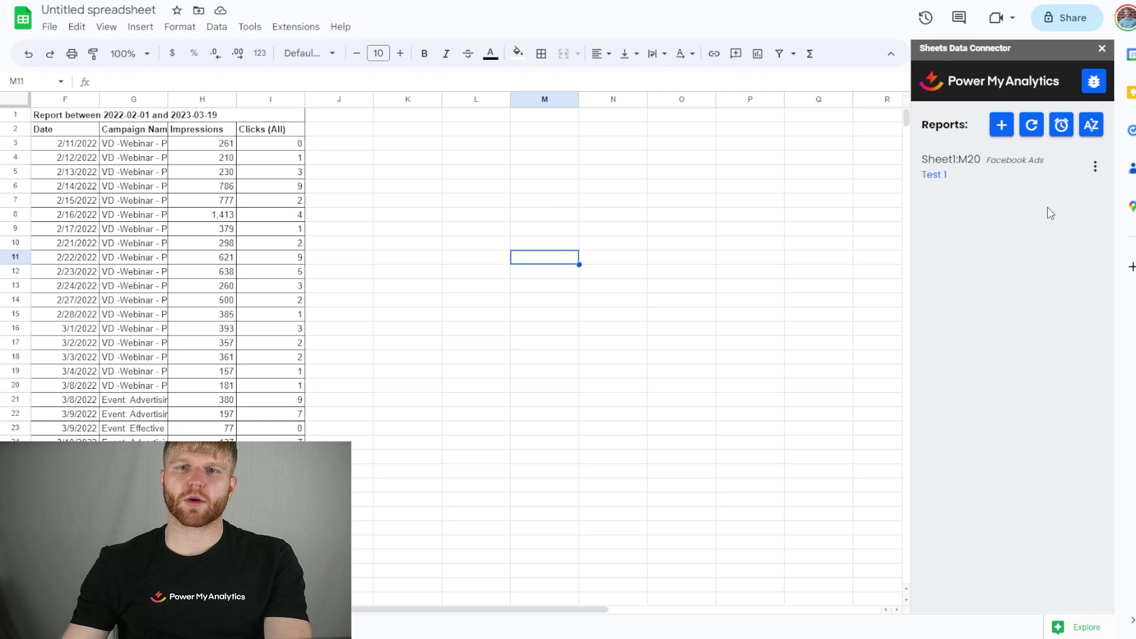
Refresh the Test 1 report's Facebook Ads data
left_click(1095, 168)
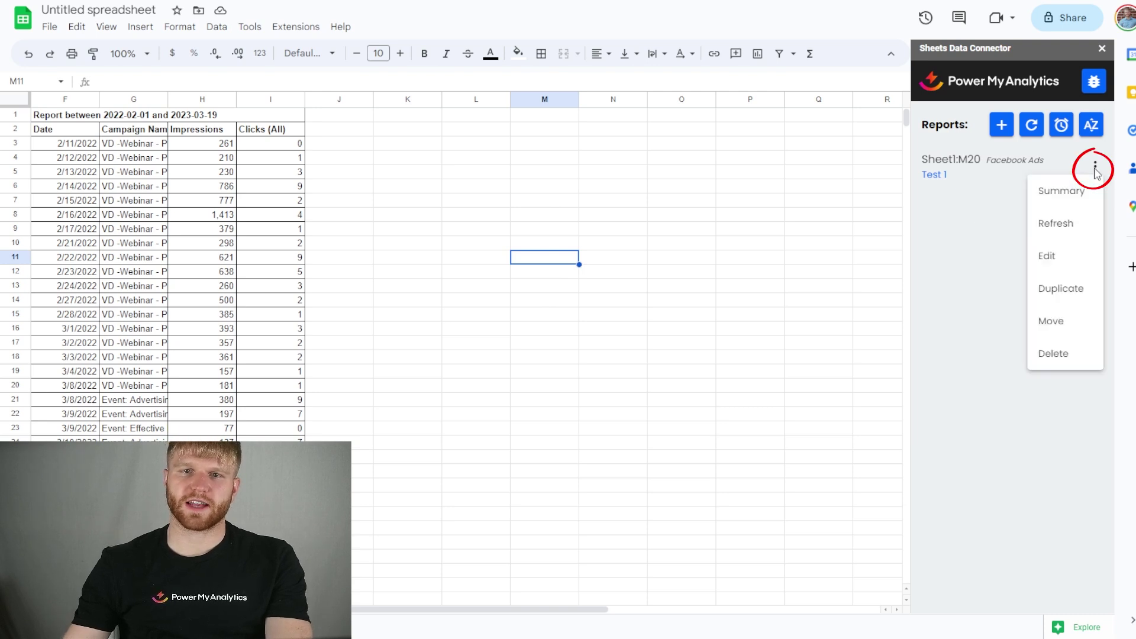
left_click(1069, 229)
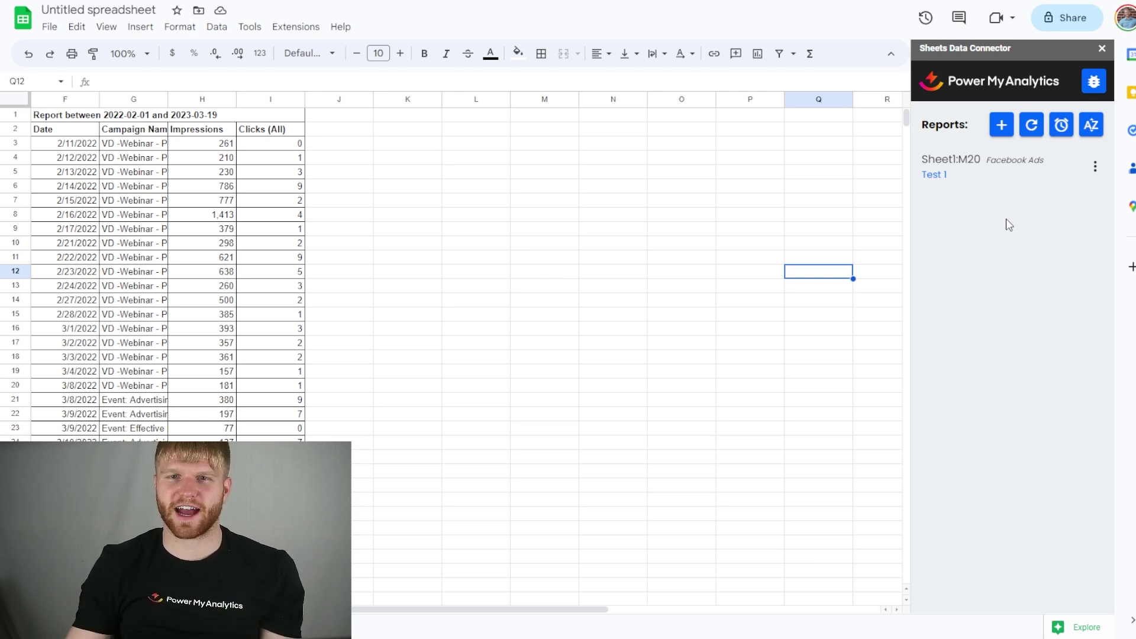
left_click(1063, 128)
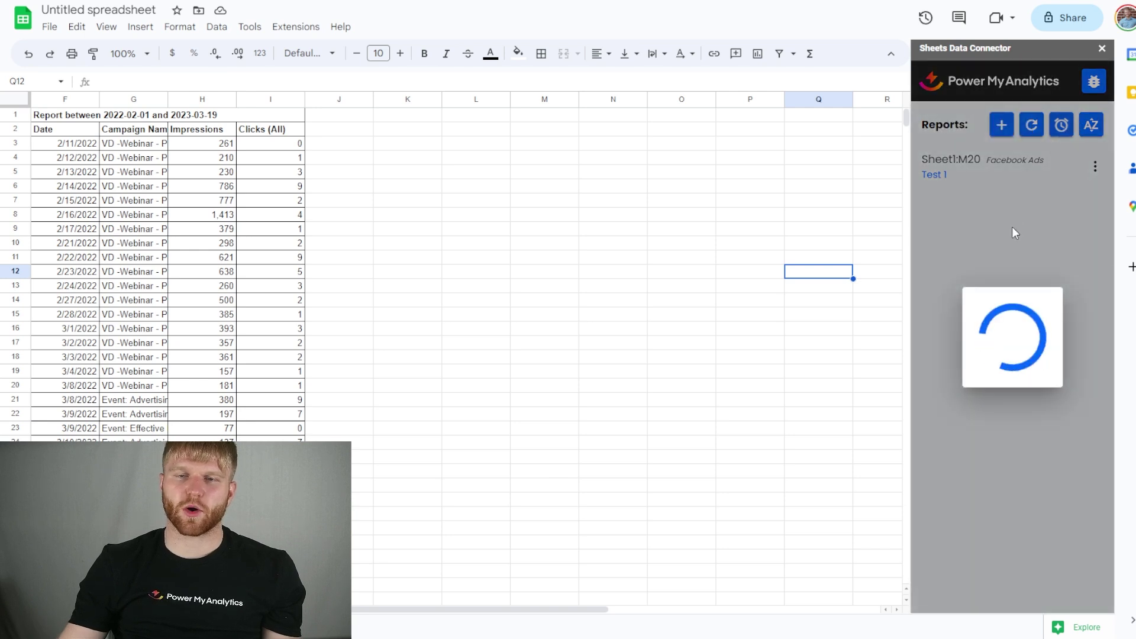
Set the refresh period to Daily at 7:00 (America/Mexico_City) and save the schedule
left_click(954, 201)
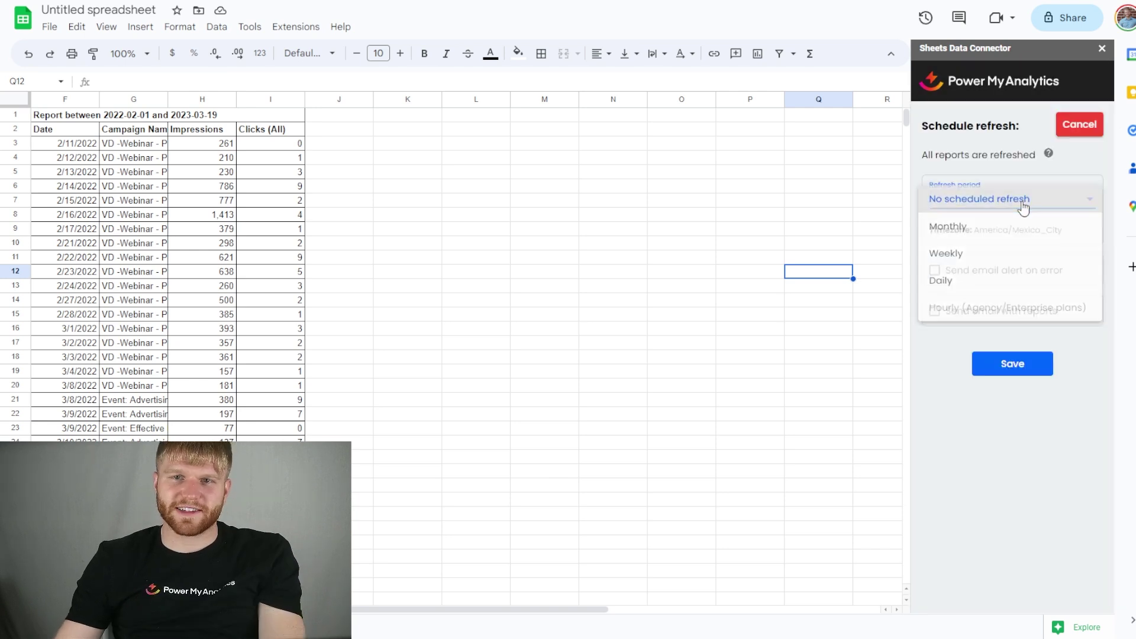
left_click(980, 285)
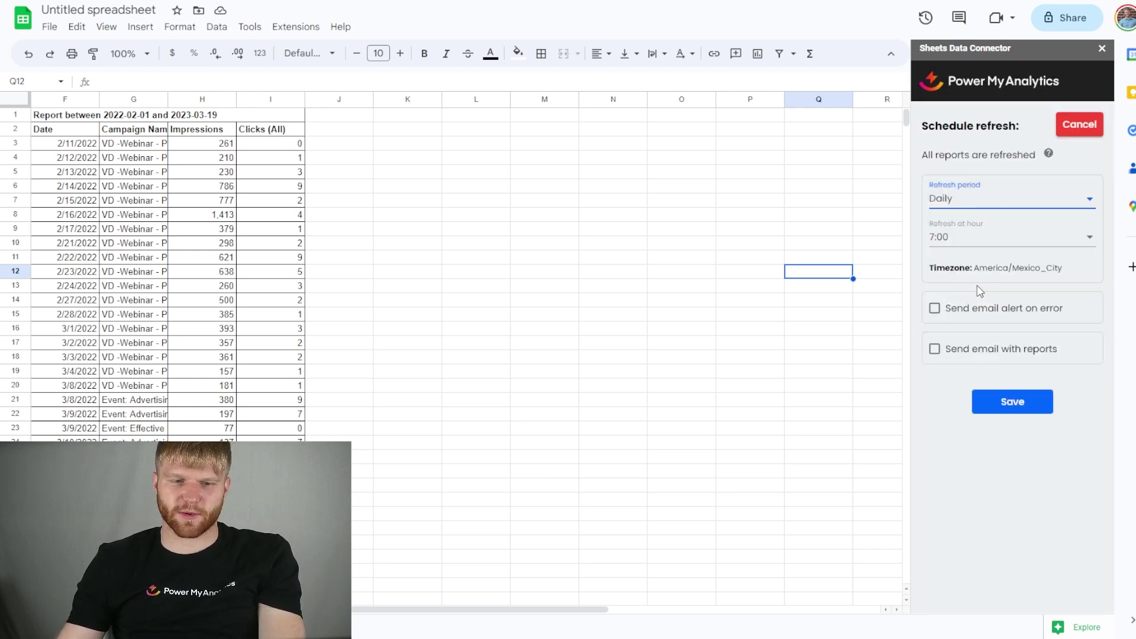
left_click(1040, 407)
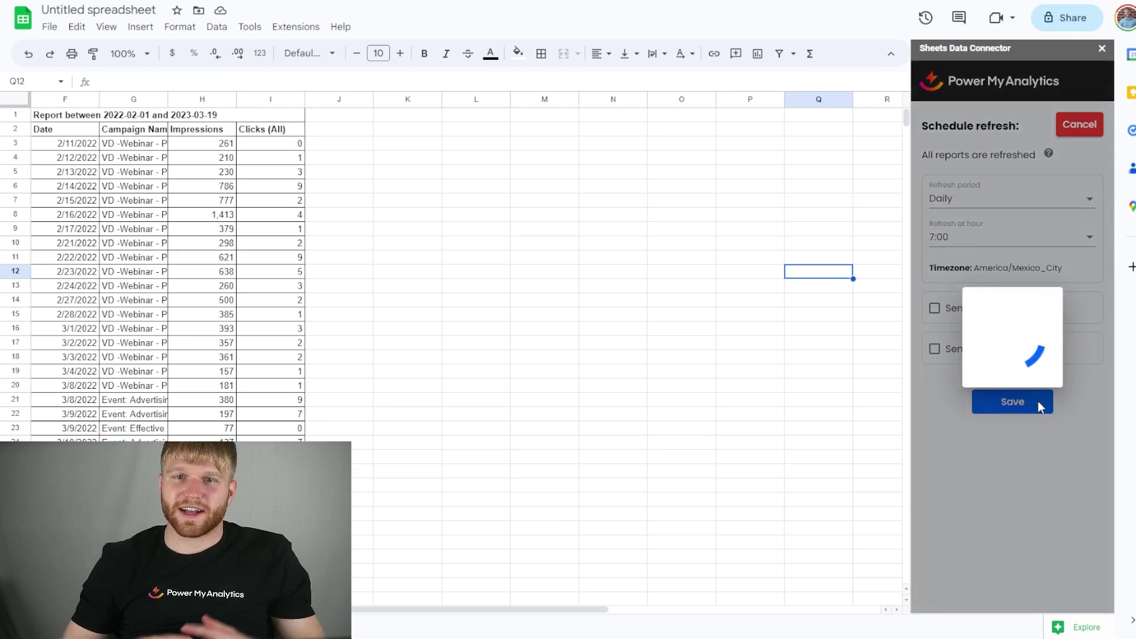